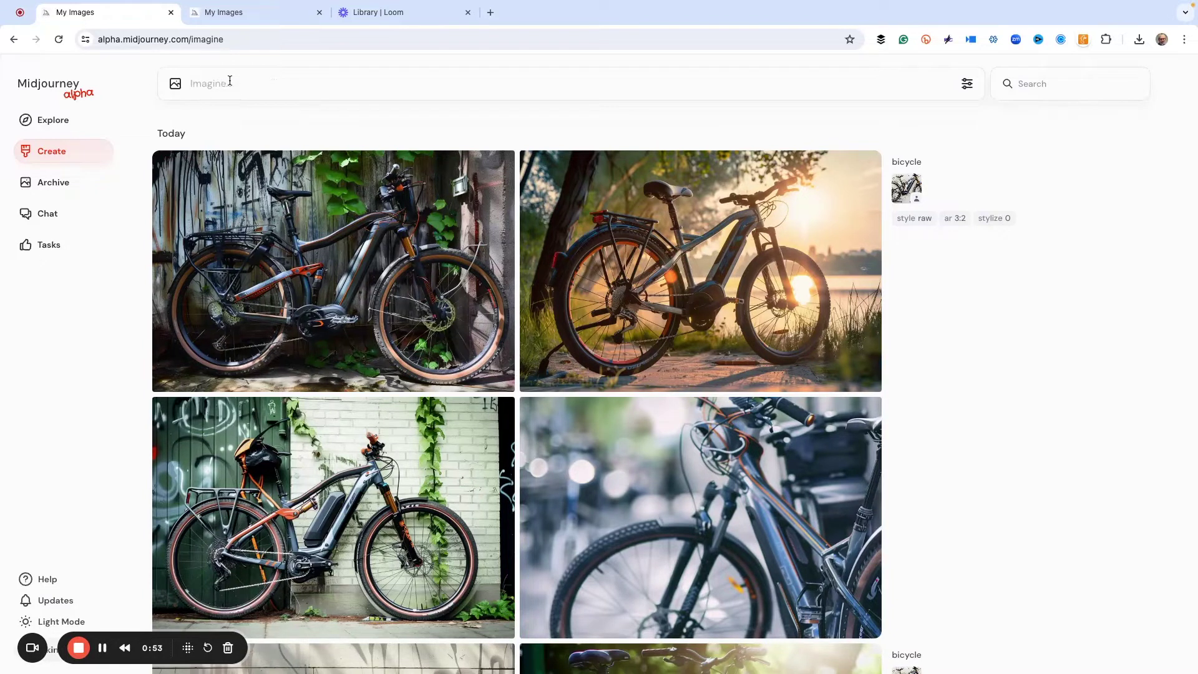
Generate images from "Grandmother, smiling, illustration, high contrast, outdoors, portrait, charming, colorful, calm, negative space, medium shot, aquatint print --s {0,100,200,300,40,500,600,700,800,900,1000}"
{"action": "type", "text": "Grandmother, smiling, illustration, high contrast, outdoors, portrait, charming, colorful, calm, negative space, medium shot, aquatint print --s {0, 100, 200, 300, 40, 500, 600, 700, 800, 900, 1000}"}
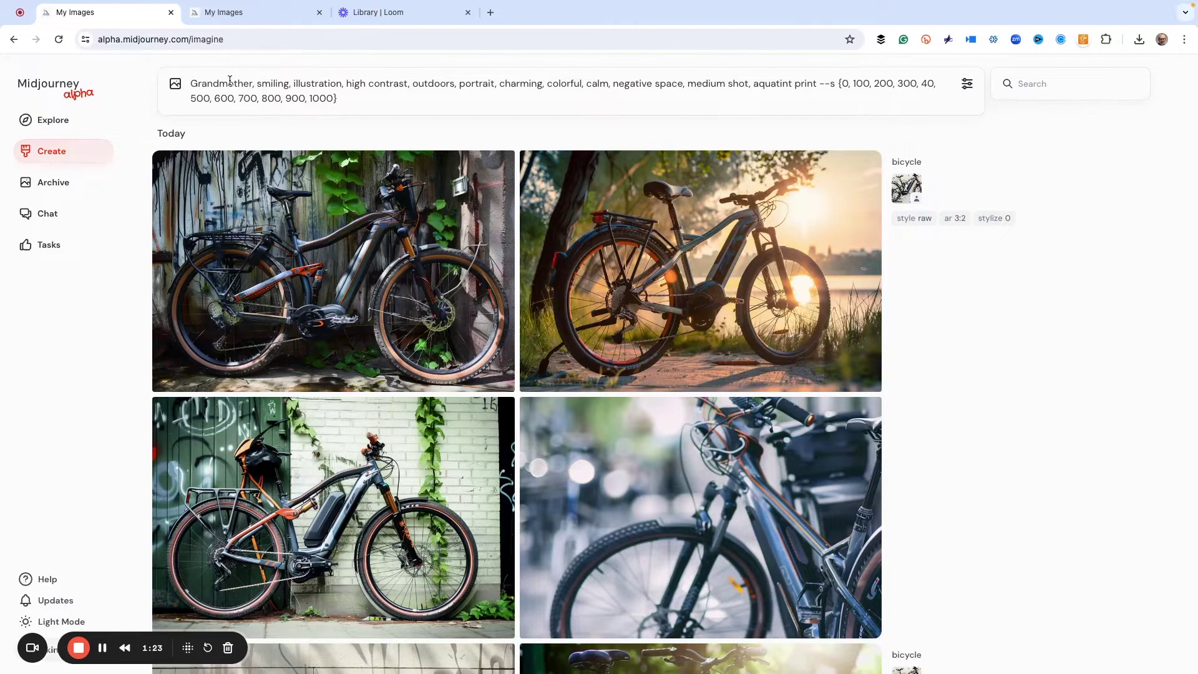
{"action": "key", "text": "Return"}
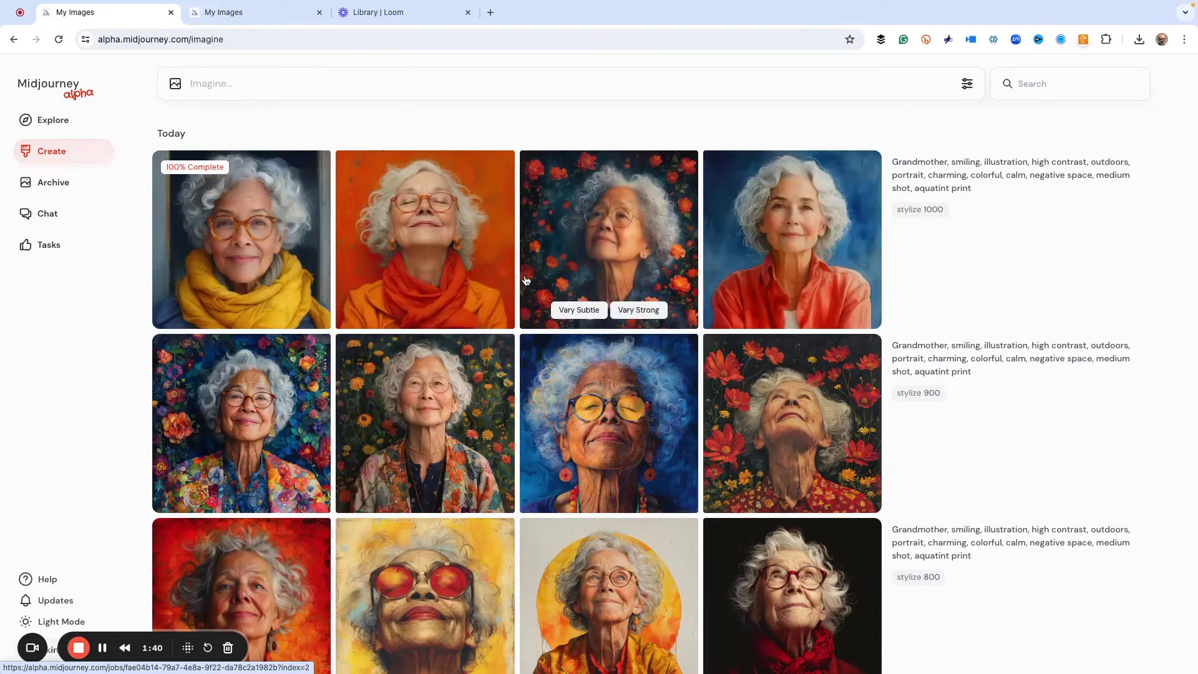
Compare the generated grandmother portraits across all the stylize values, from 1000 down to 0 and back
{"action": "scroll", "coordinate": [526, 300], "scroll_direction": "down", "scroll_amount": 2}
{"action": "scroll", "coordinate": [526, 314], "scroll_direction": "down", "scroll_amount": 10}
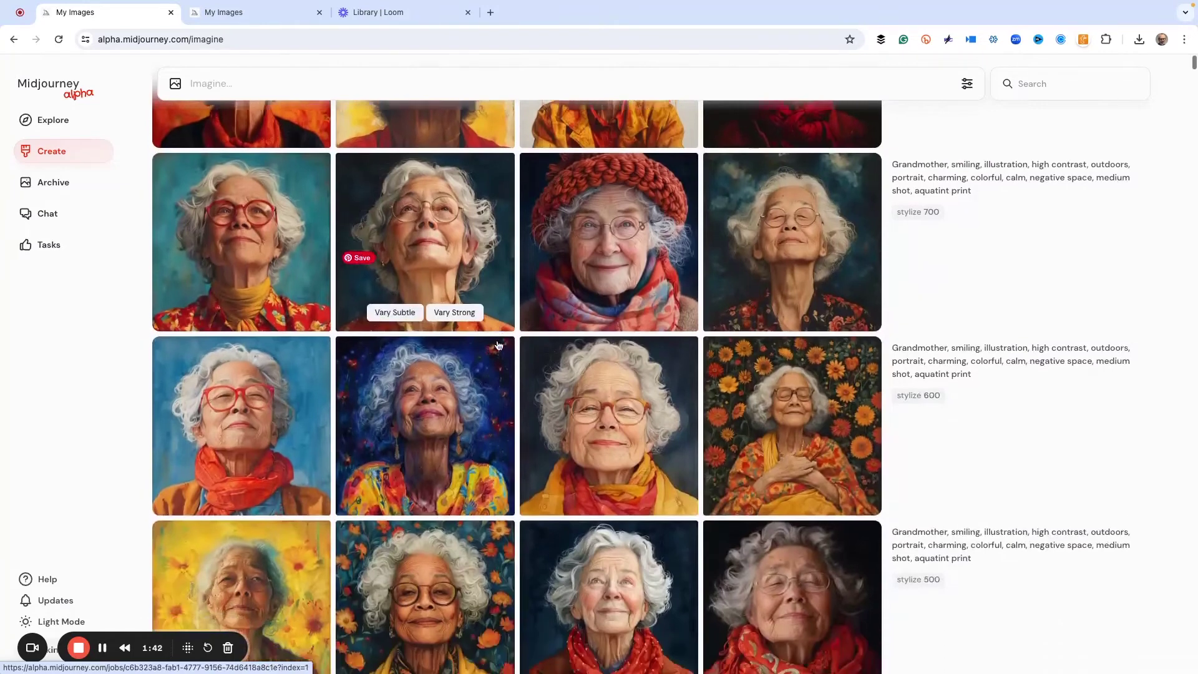
{"action": "scroll", "coordinate": [496, 345], "scroll_direction": "down", "scroll_amount": 7}
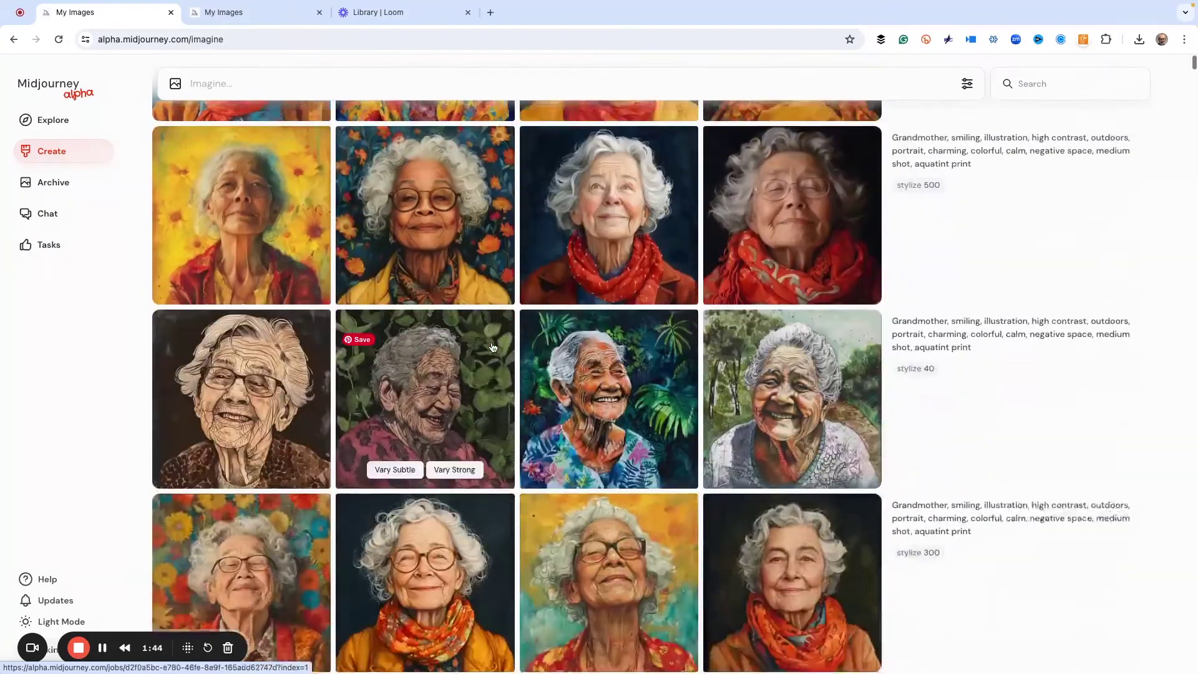
{"action": "scroll", "coordinate": [499, 345], "scroll_direction": "down", "scroll_amount": 3}
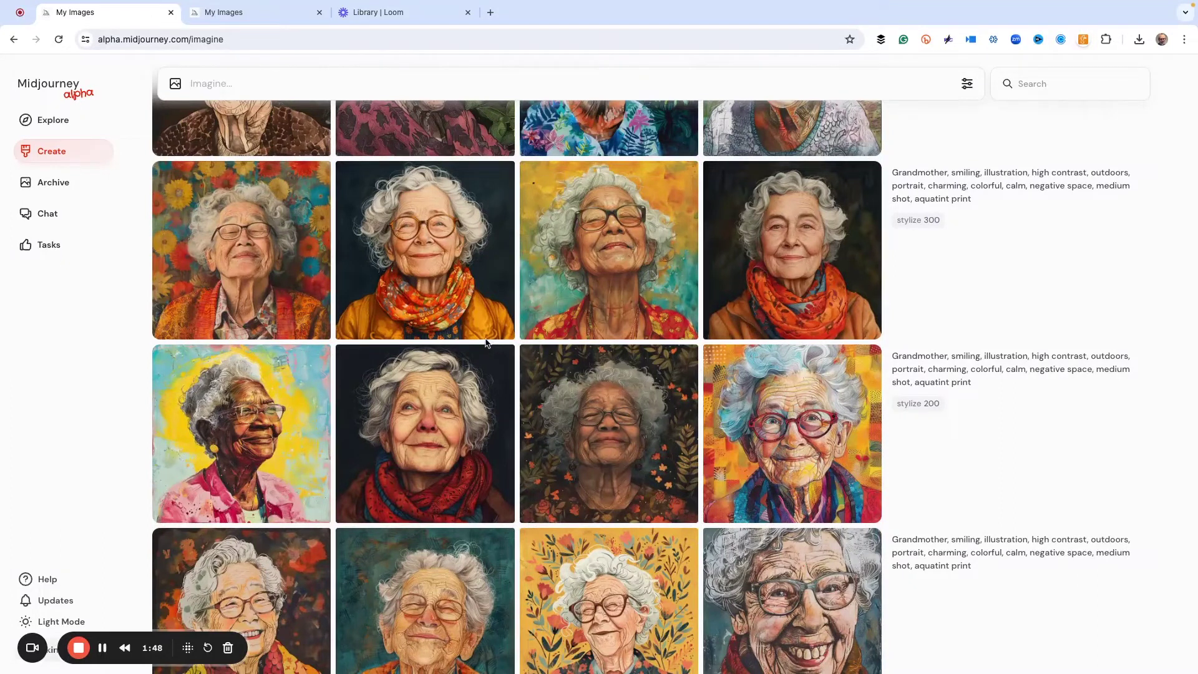
{"action": "scroll", "coordinate": [487, 342], "scroll_direction": "down", "scroll_amount": 7}
{"action": "scroll", "coordinate": [487, 343], "scroll_direction": "up", "scroll_amount": 2}
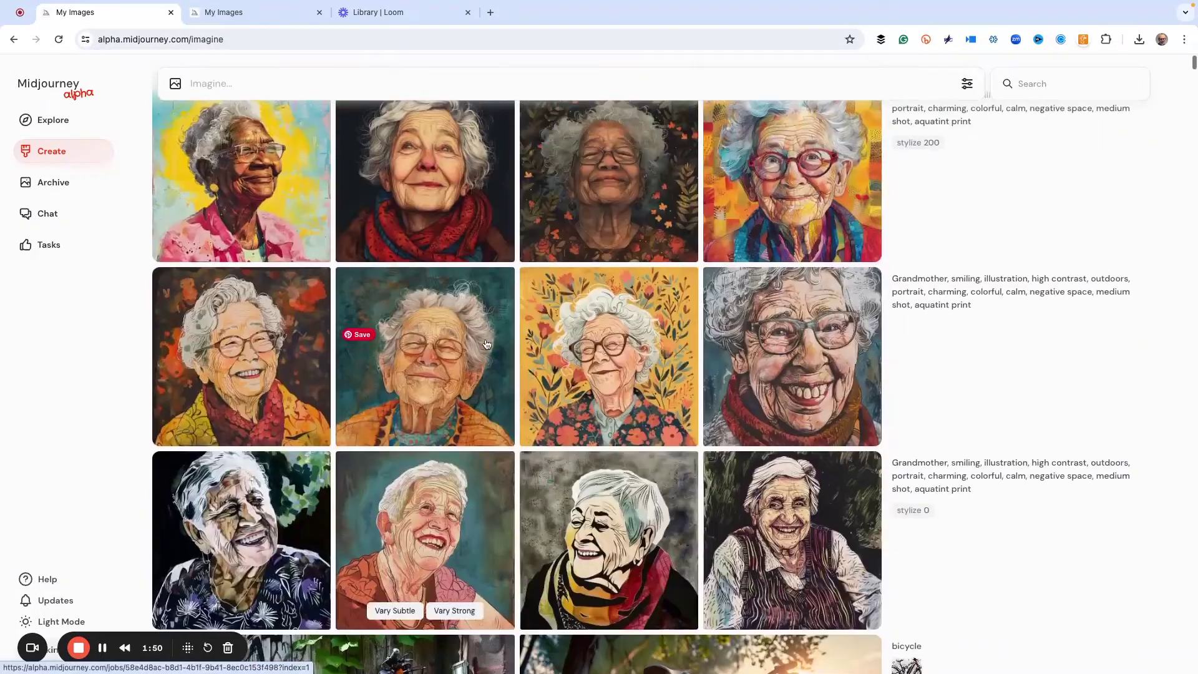
{"action": "scroll", "coordinate": [599, 350], "scroll_direction": "up", "scroll_amount": 2}
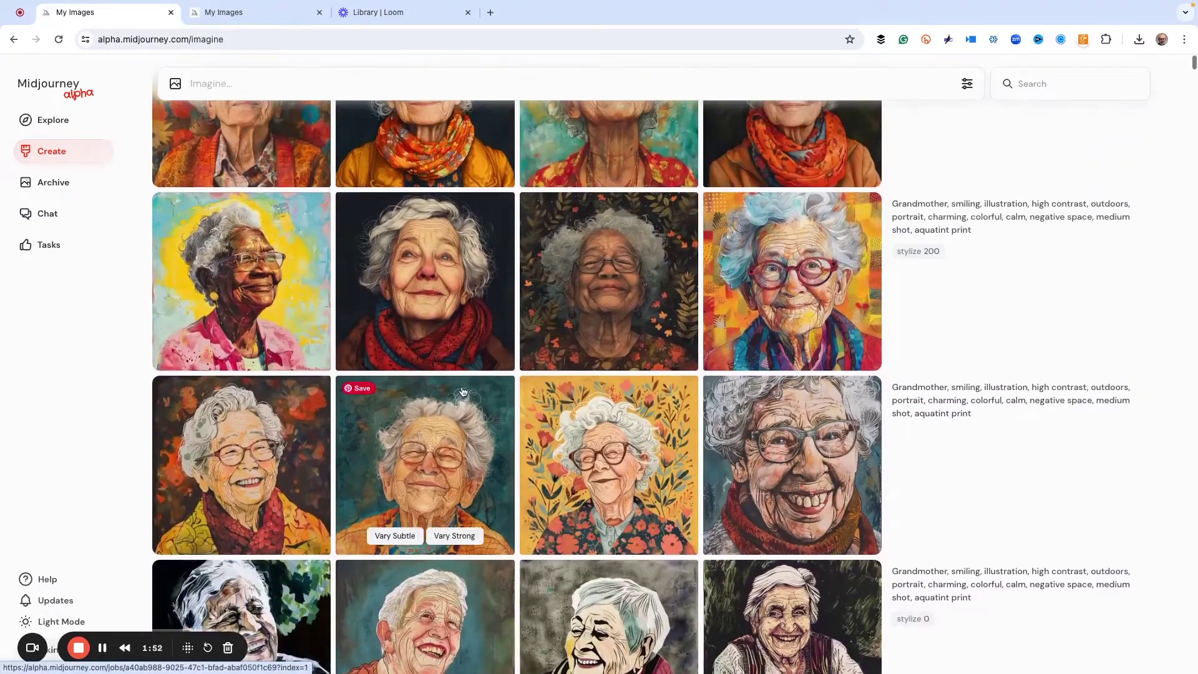
{"action": "scroll", "coordinate": [557, 397], "scroll_direction": "up", "scroll_amount": 4}
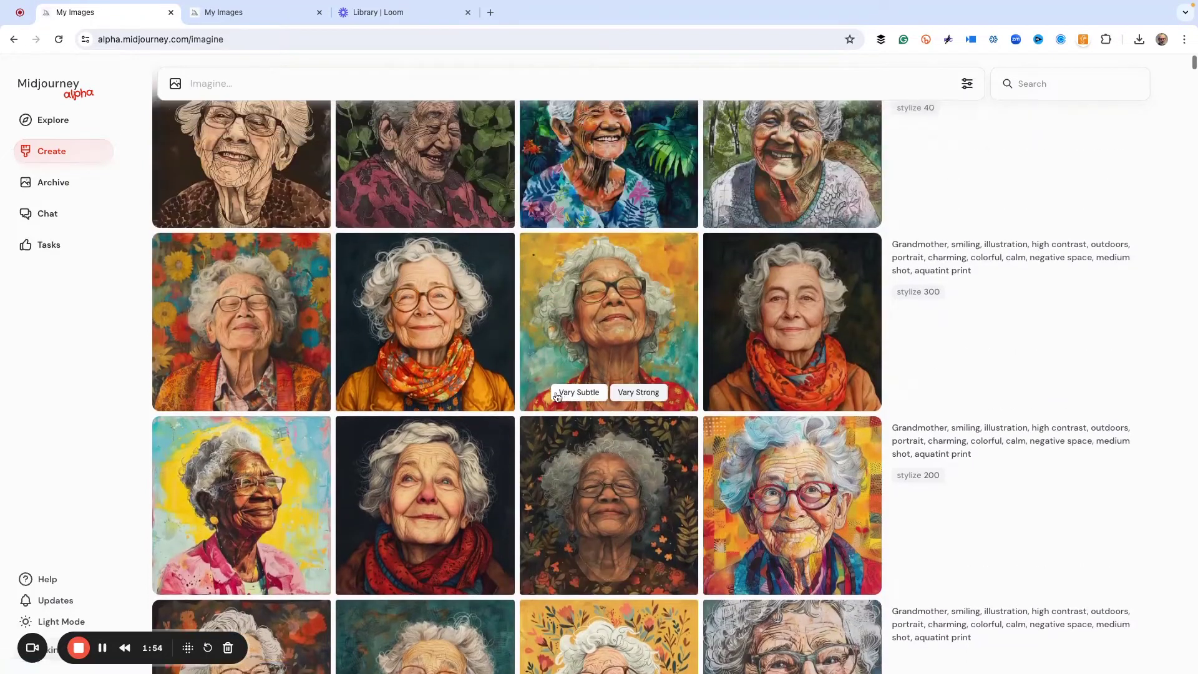
{"action": "scroll", "coordinate": [557, 396], "scroll_direction": "up", "scroll_amount": 5}
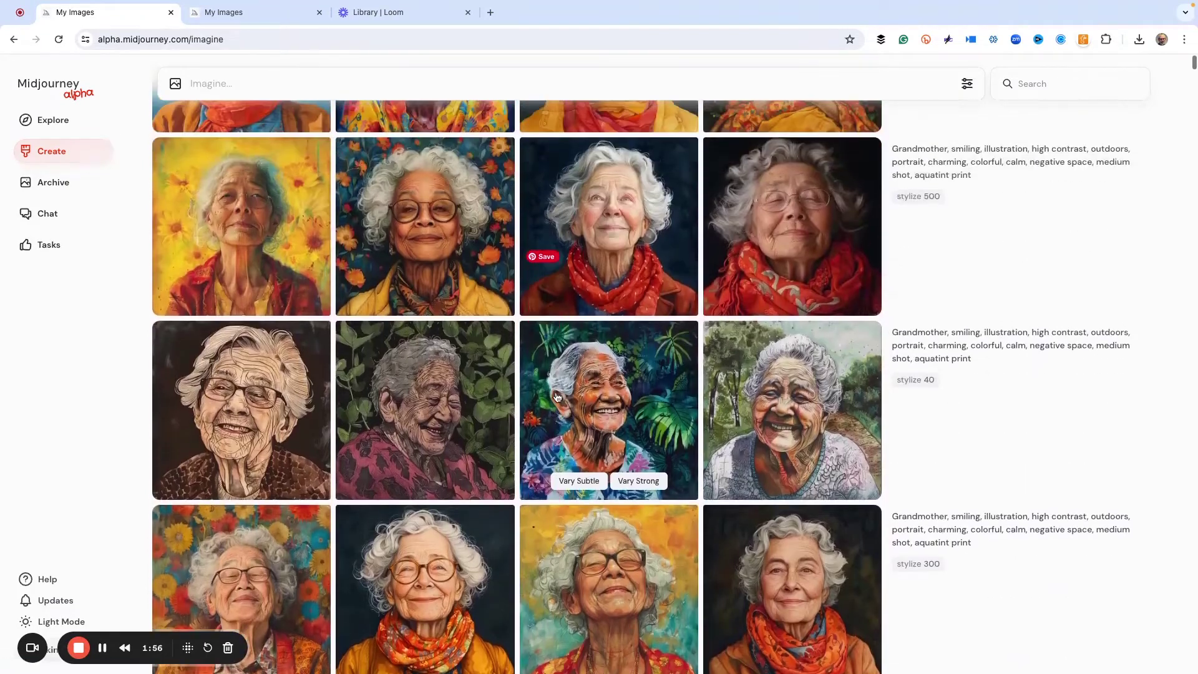
{"action": "scroll", "coordinate": [557, 397], "scroll_direction": "up", "scroll_amount": 3}
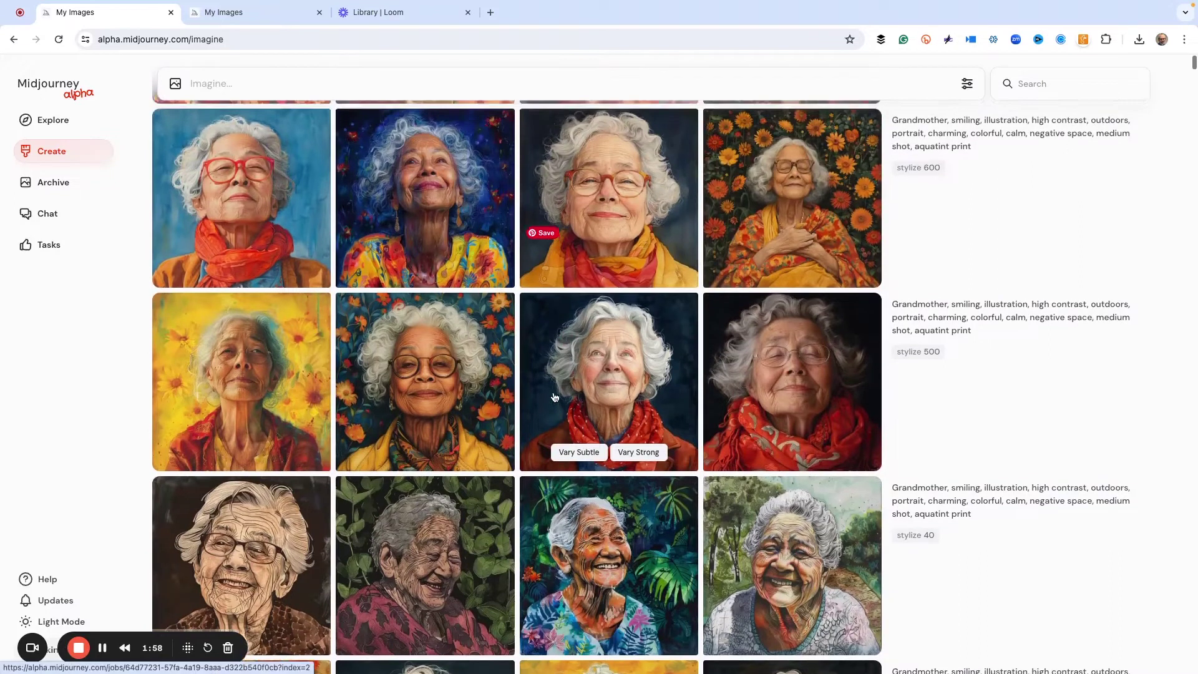
{"action": "scroll", "coordinate": [555, 397], "scroll_direction": "up", "scroll_amount": 5}
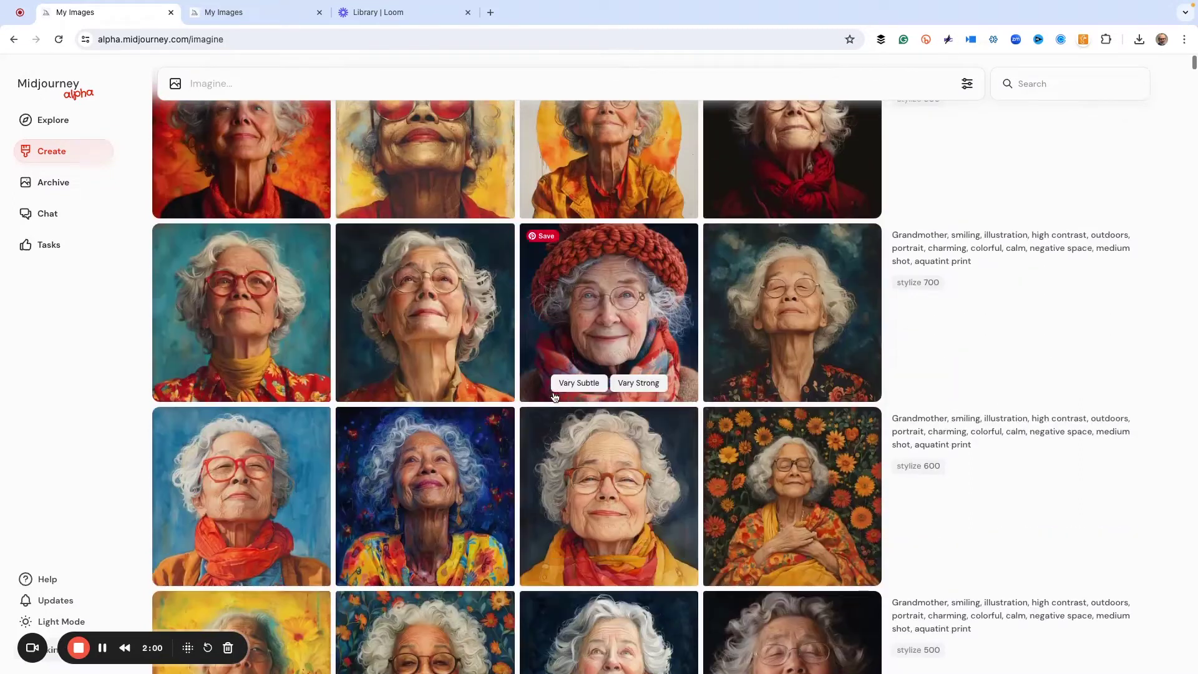
{"action": "scroll", "coordinate": [548, 396], "scroll_direction": "up", "scroll_amount": 1}
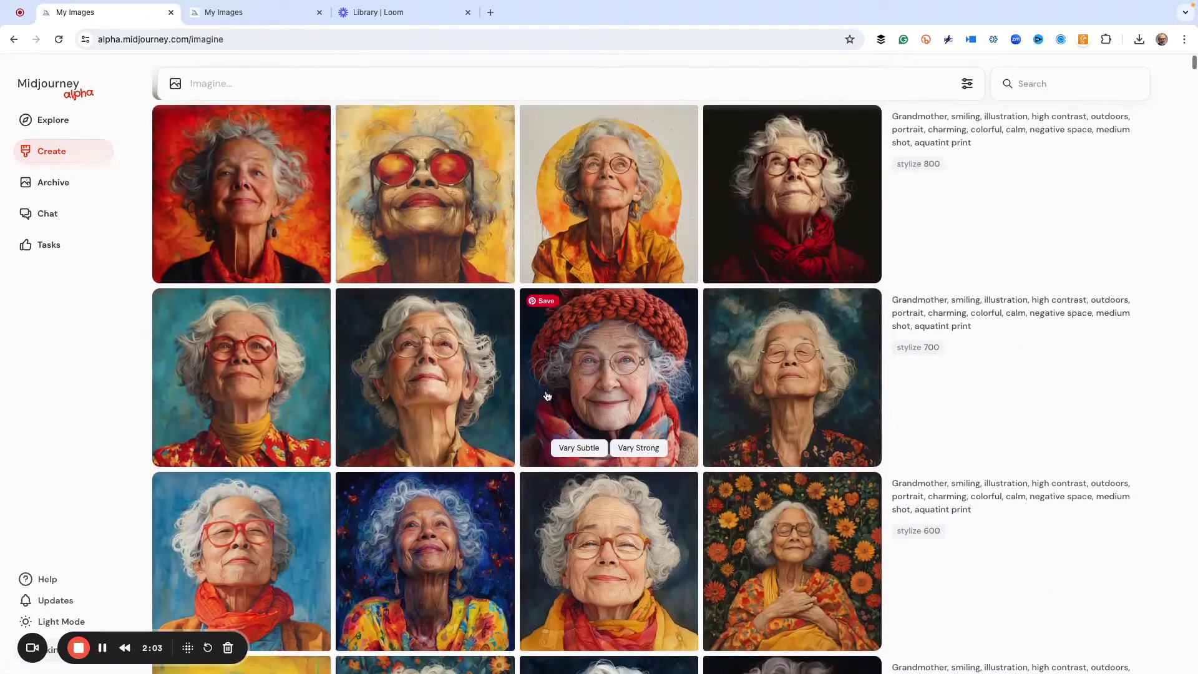
{"action": "scroll", "coordinate": [547, 397], "scroll_direction": "up", "scroll_amount": 2}
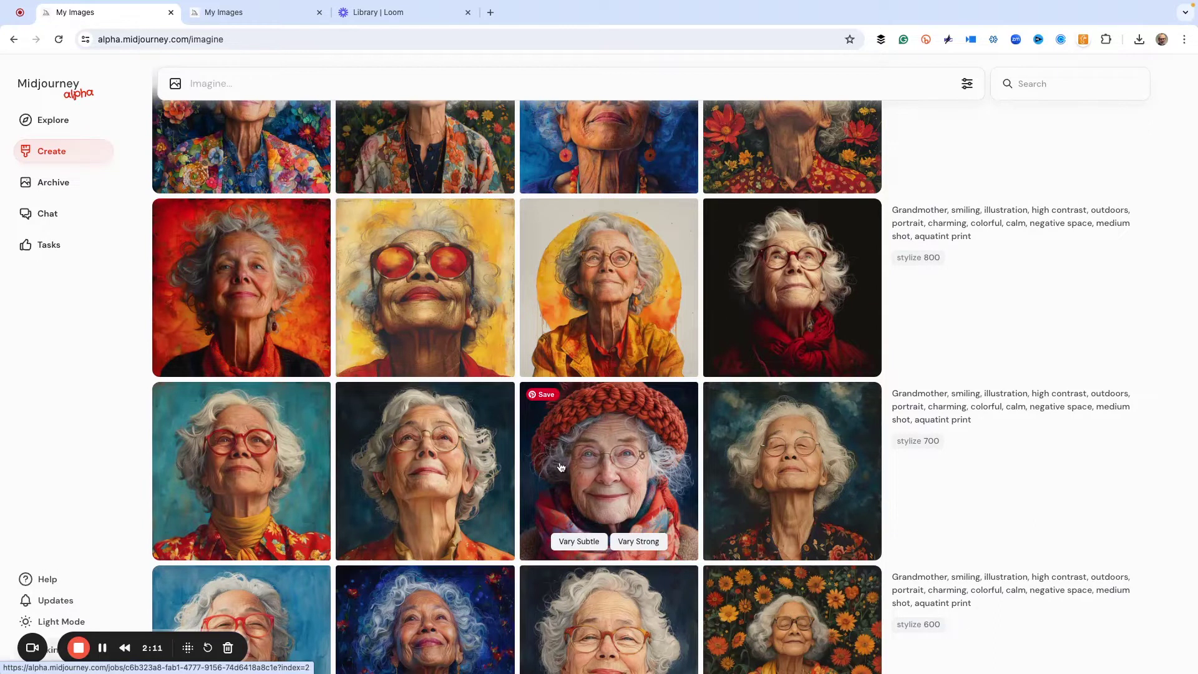
{"action": "scroll", "coordinate": [562, 468], "scroll_direction": "up", "scroll_amount": 2}
{"action": "scroll", "coordinate": [561, 468], "scroll_direction": "up", "scroll_amount": 3}
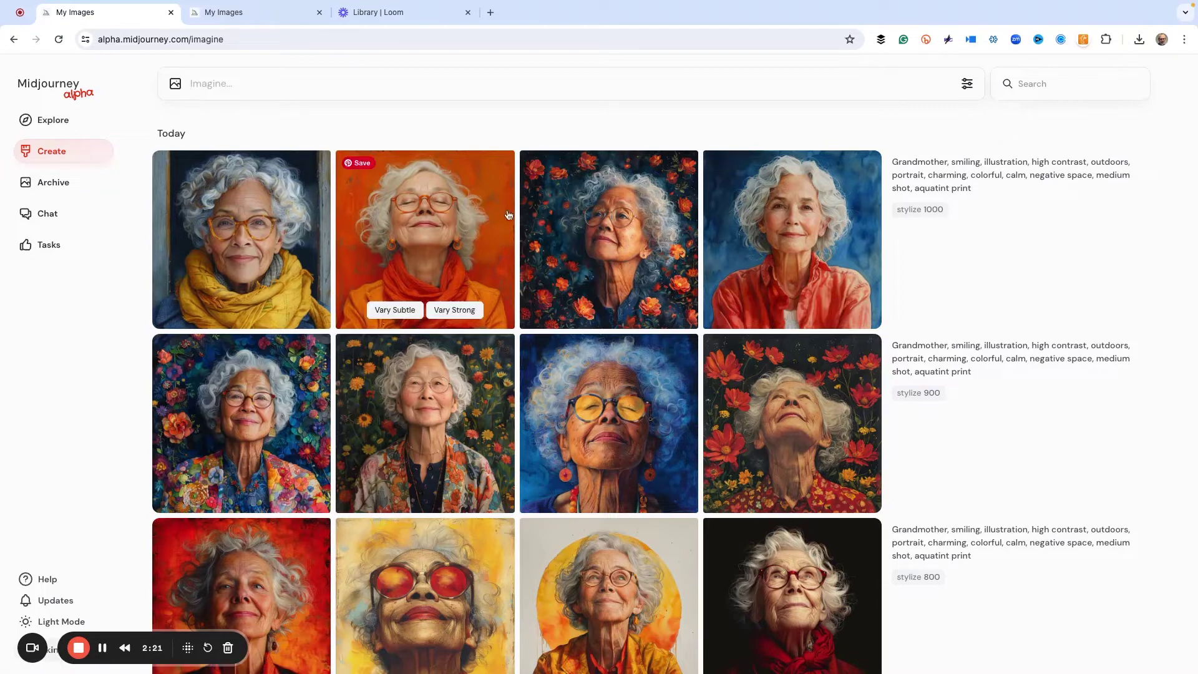
Copy the image URL of the stylize 1000 portrait showing the woman in a red shirt against a blue background
{"action": "left_click", "coordinate": [800, 240]}
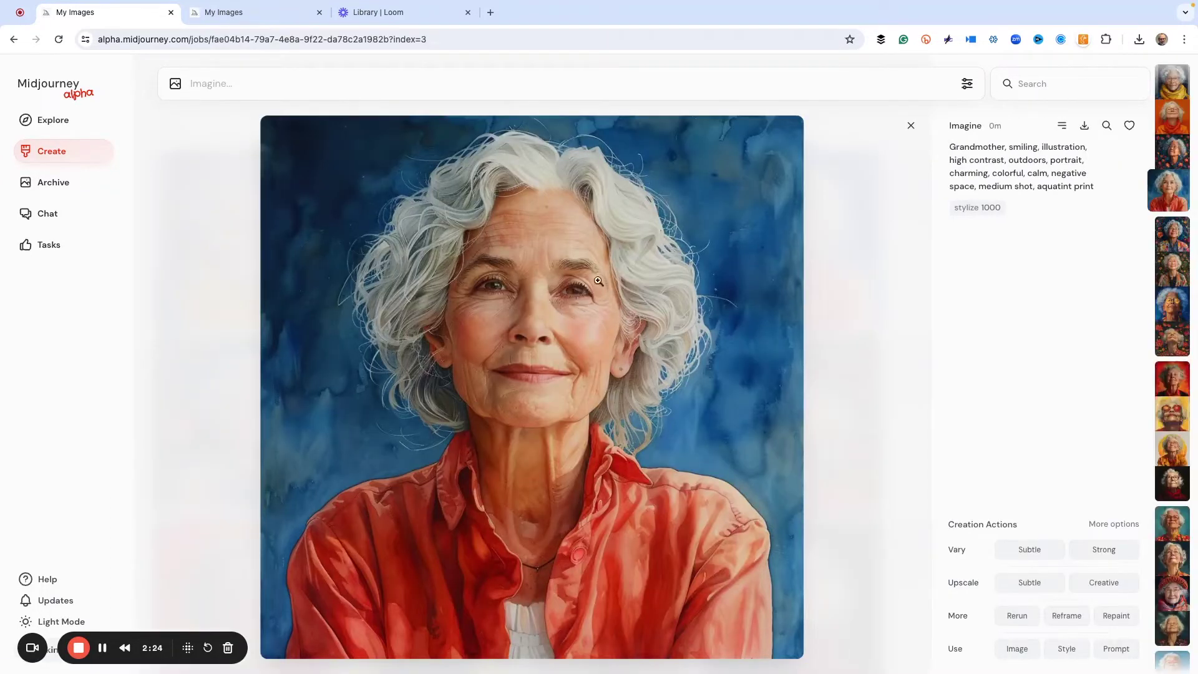
{"action": "right_click", "coordinate": [545, 341]}
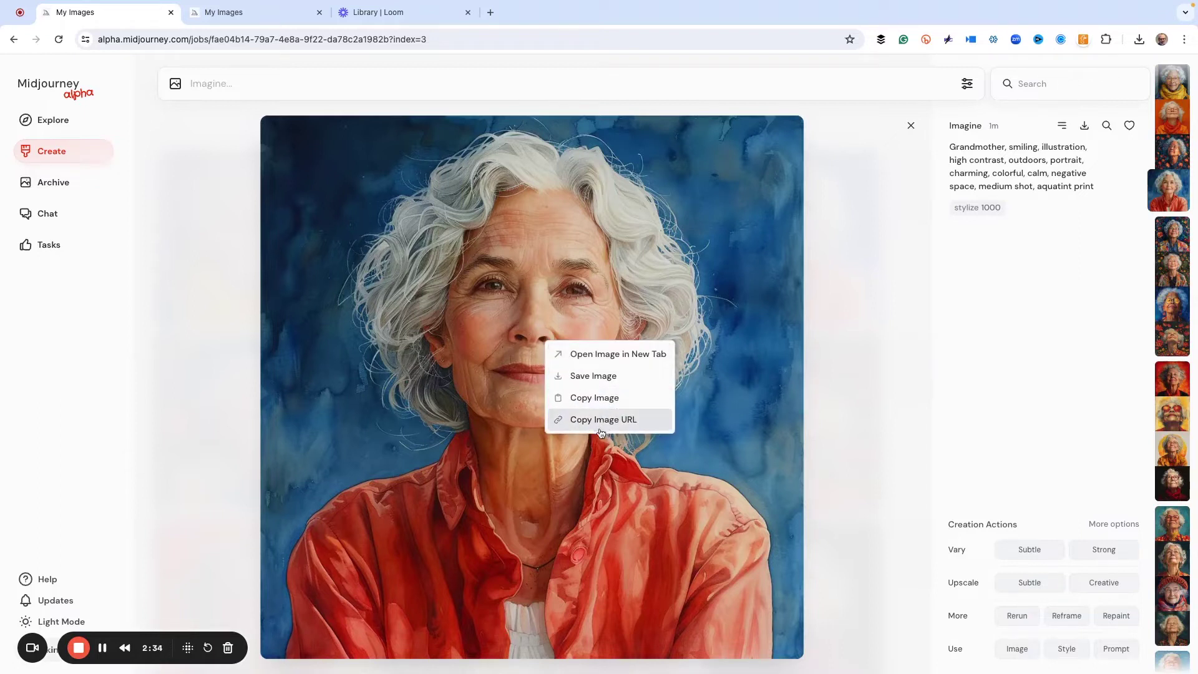
{"action": "left_click", "coordinate": [596, 425]}
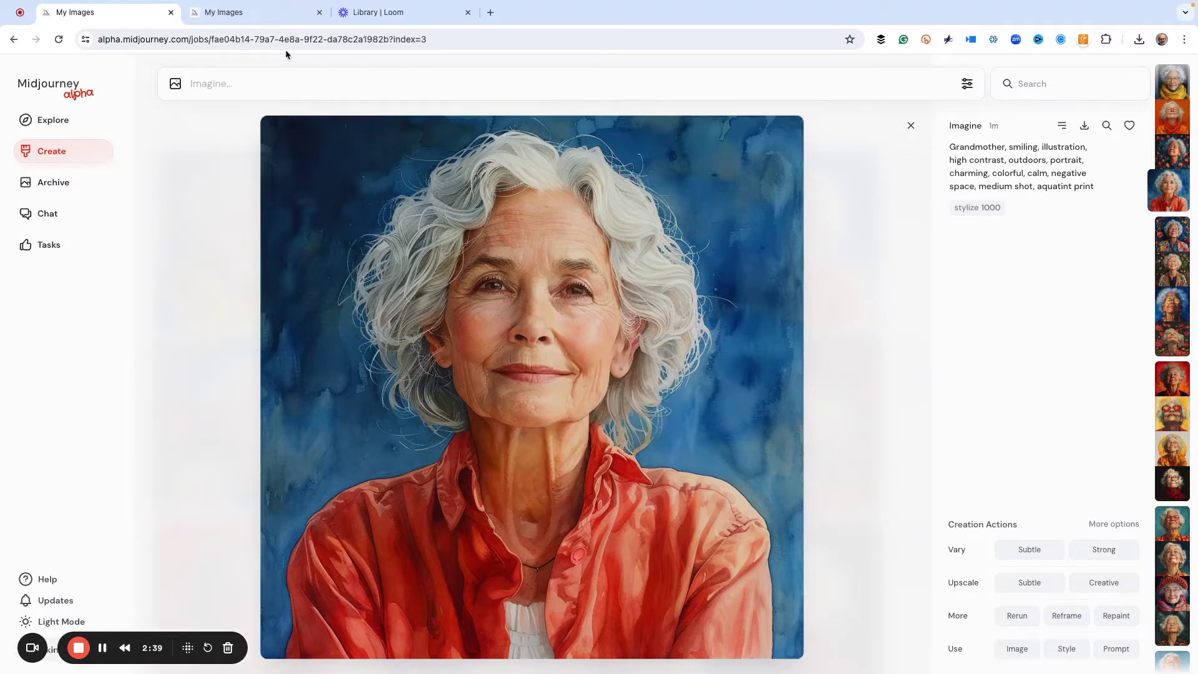
{"action": "left_click", "coordinate": [270, 14]}
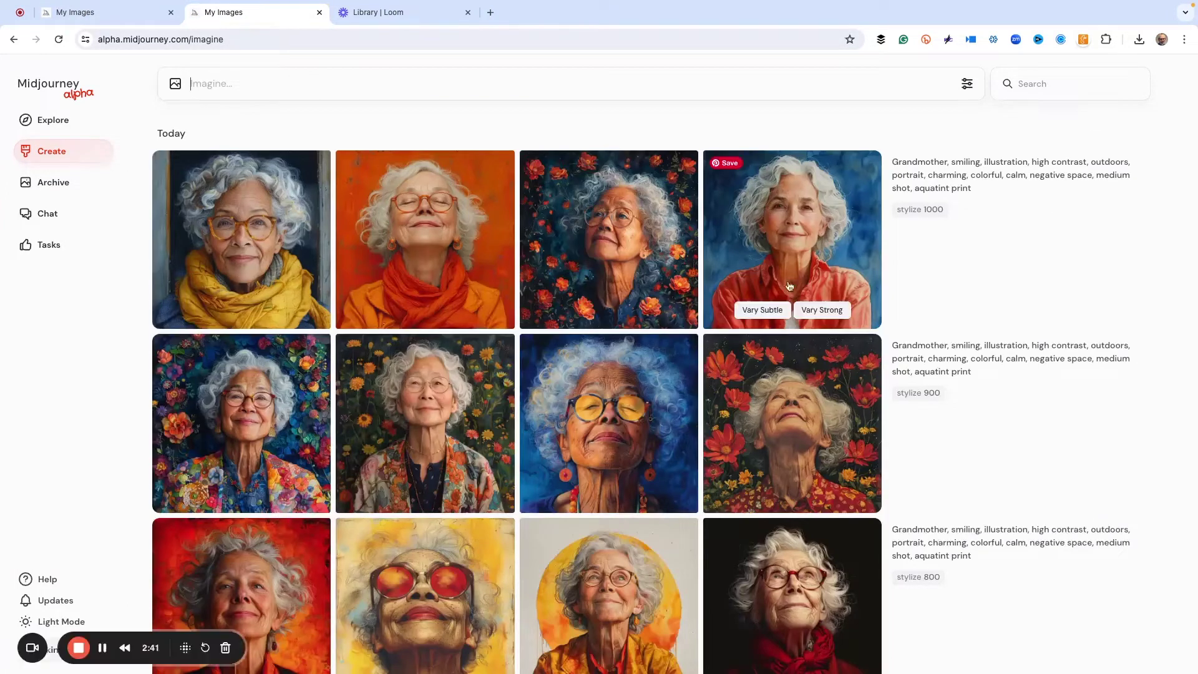
{"action": "left_click", "coordinate": [784, 259]}
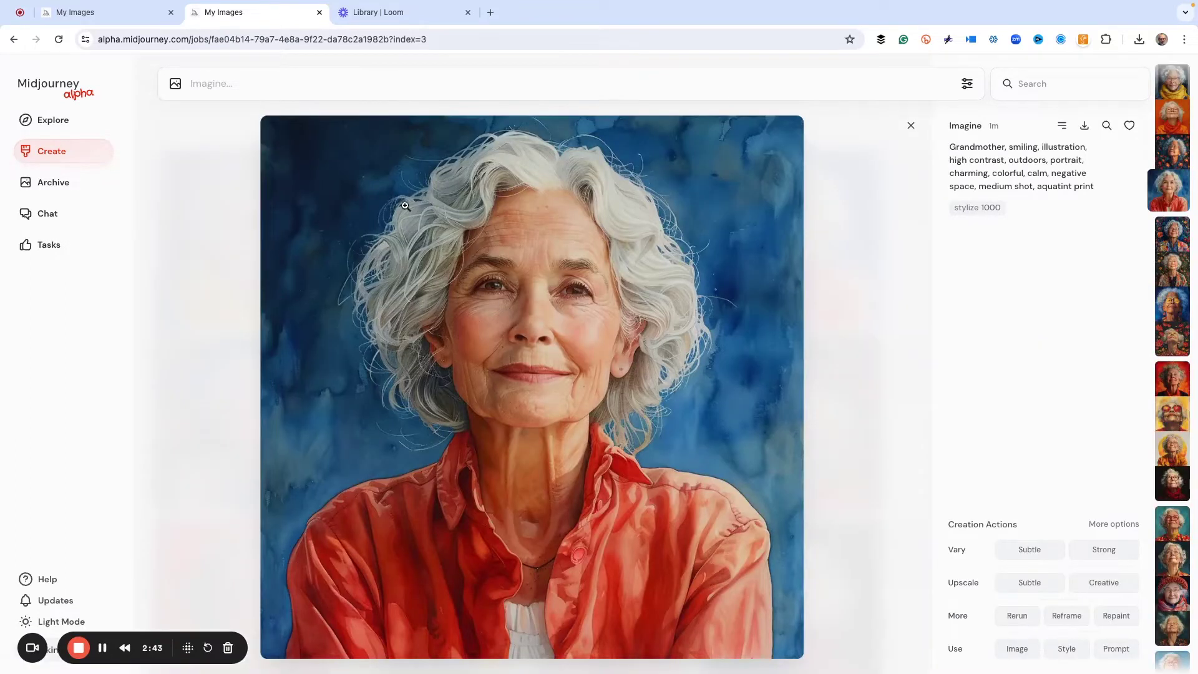
{"action": "left_click", "coordinate": [127, 14]}
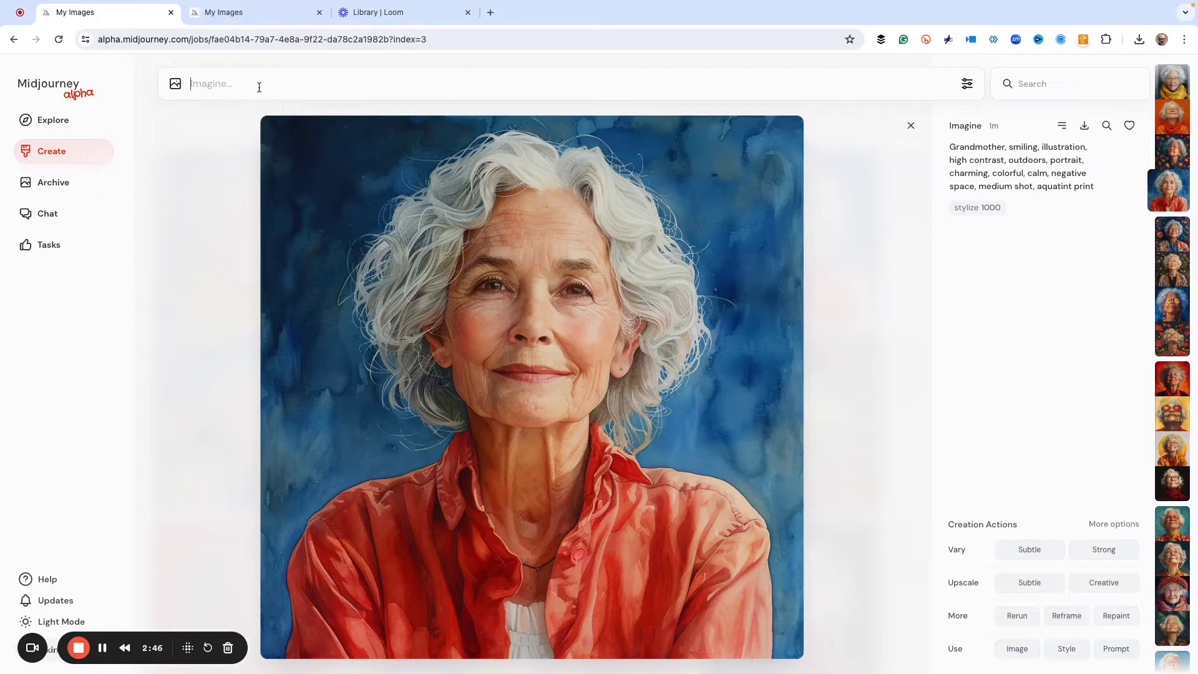
{"action": "left_click", "coordinate": [876, 223]}
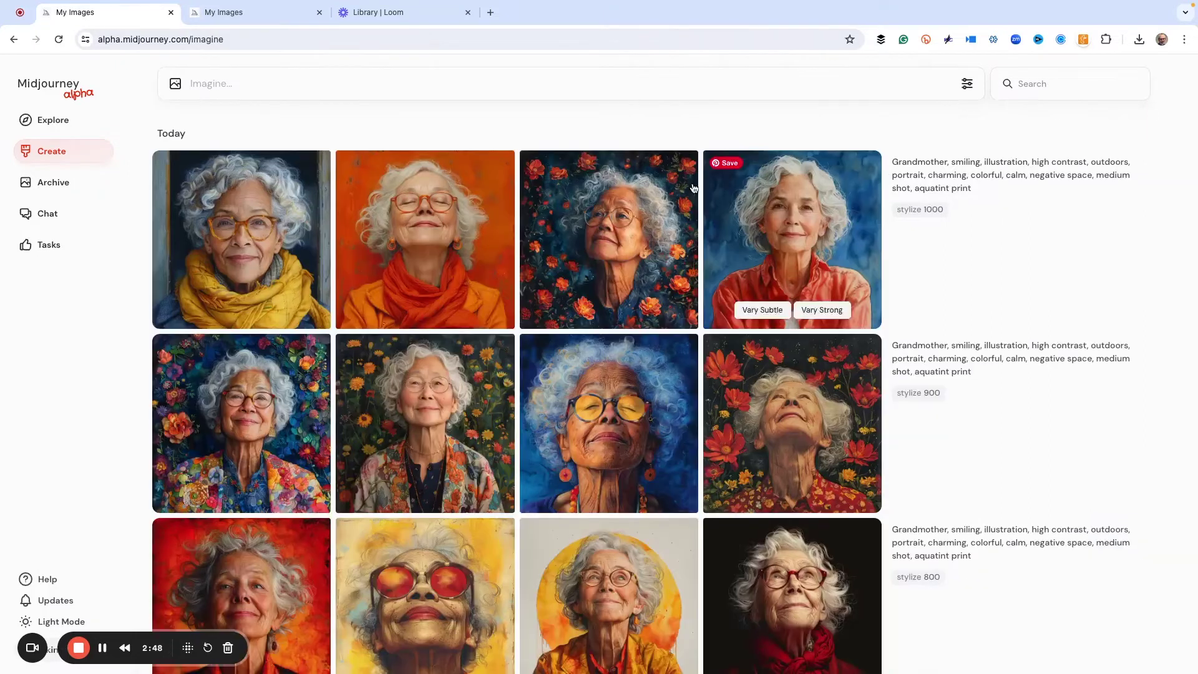
{"action": "left_click", "coordinate": [207, 85]}
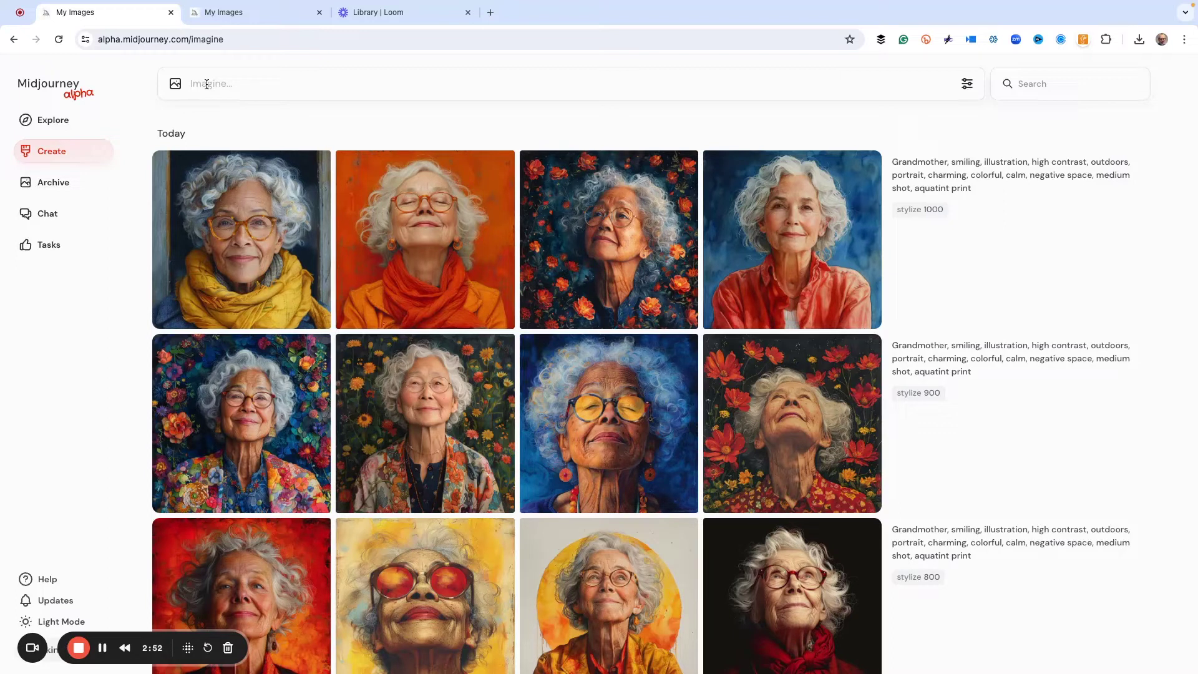
Reuse the prompt of the red-shirt, blue-background portrait and insert "walking down the sidewalk," after "smiling,"
{"action": "left_click", "coordinate": [792, 228]}
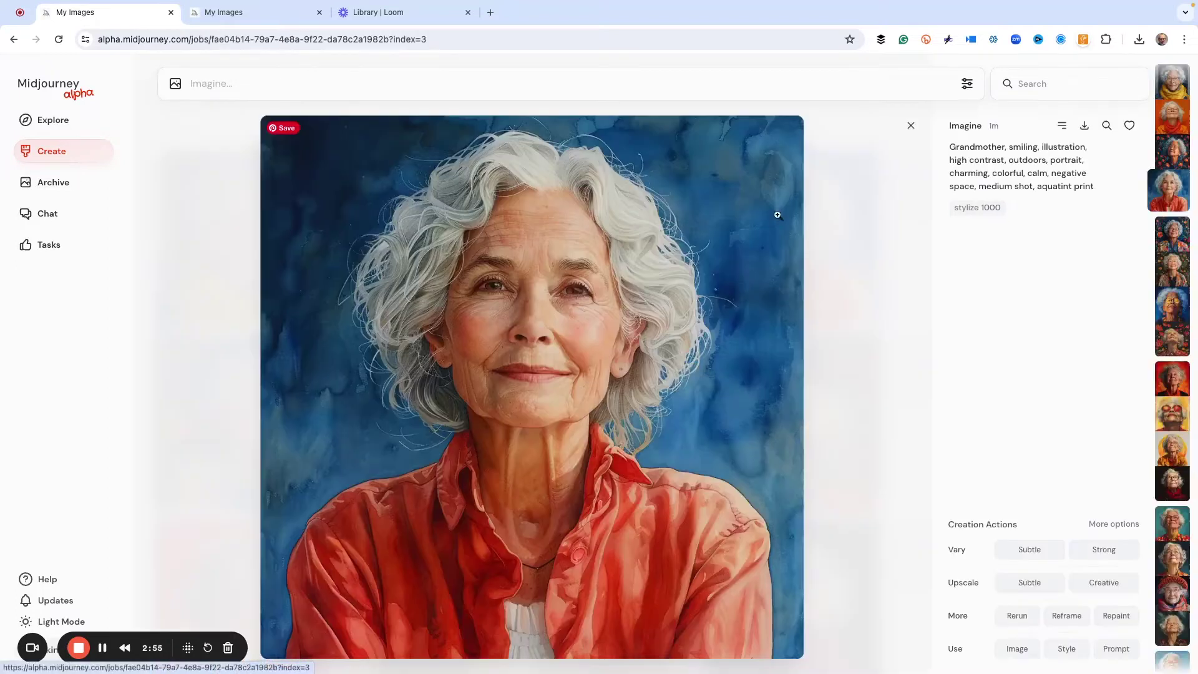
{"action": "left_click", "coordinate": [1116, 648]}
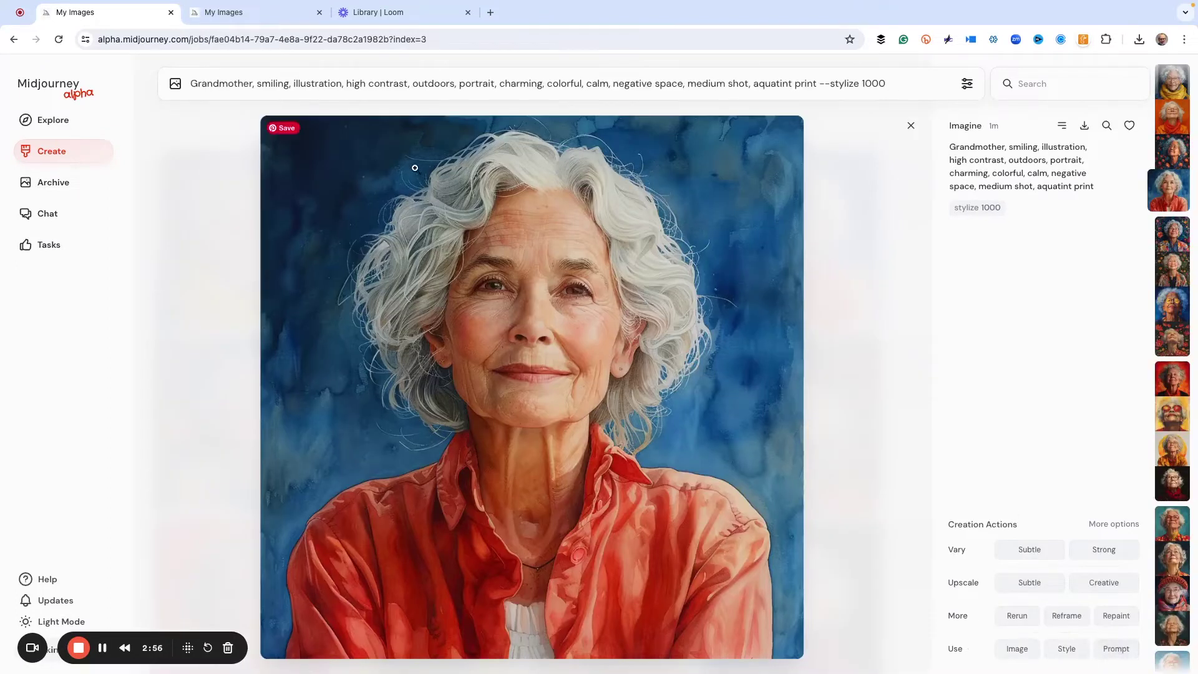
{"action": "left_click", "coordinate": [288, 83]}
{"action": "type", "text": "wal"}
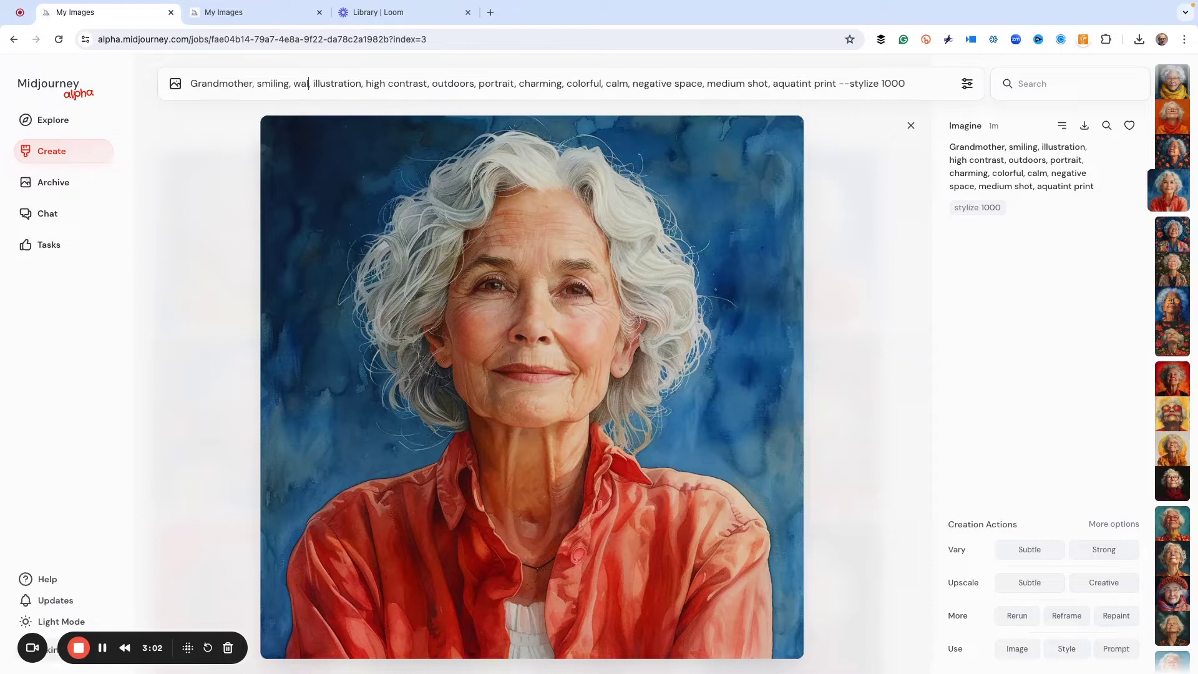
{"action": "type", "text": "king down"}
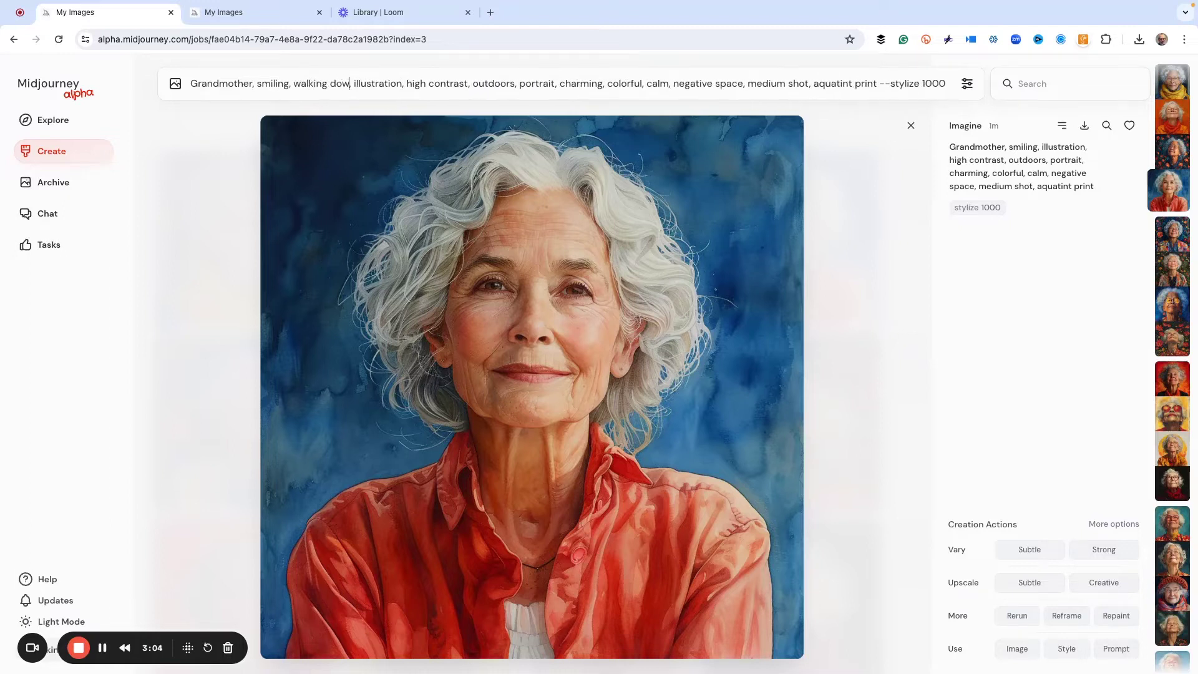
{"action": "type", "text": " the sidewalk,"}
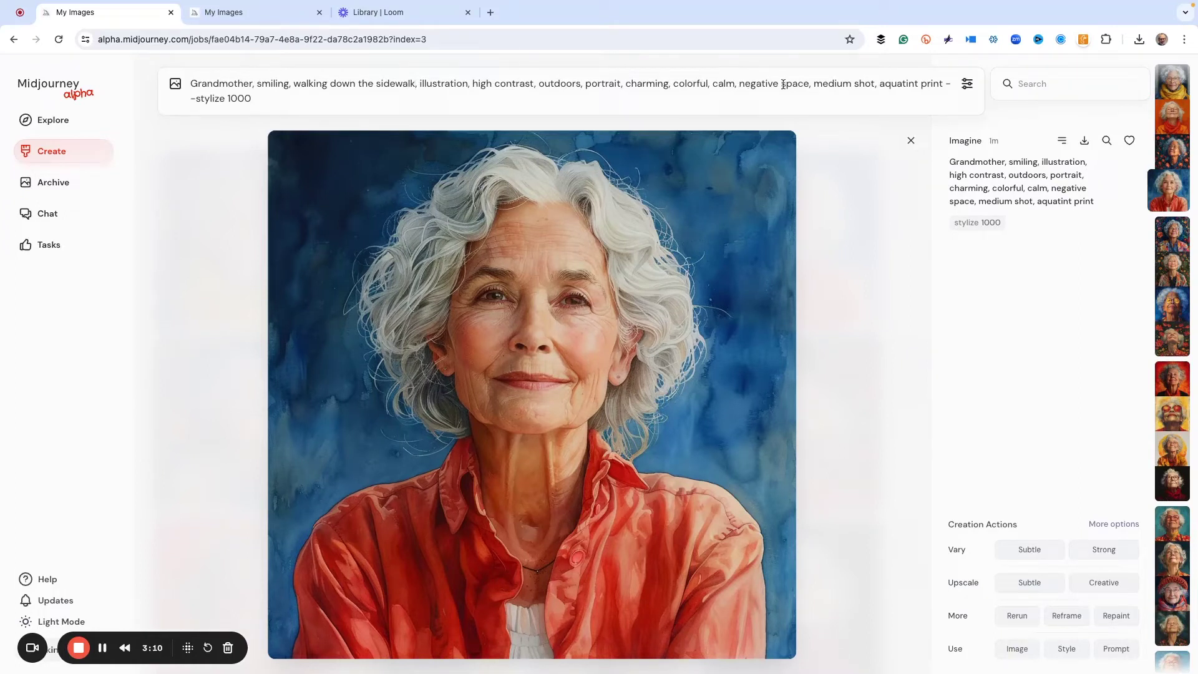
Replace "medium shot" in the prompt with "full body shot"
{"action": "left_click_drag", "start_coordinate": [874, 83], "coordinate": [815, 85]}
{"action": "type", "text": "full body"}
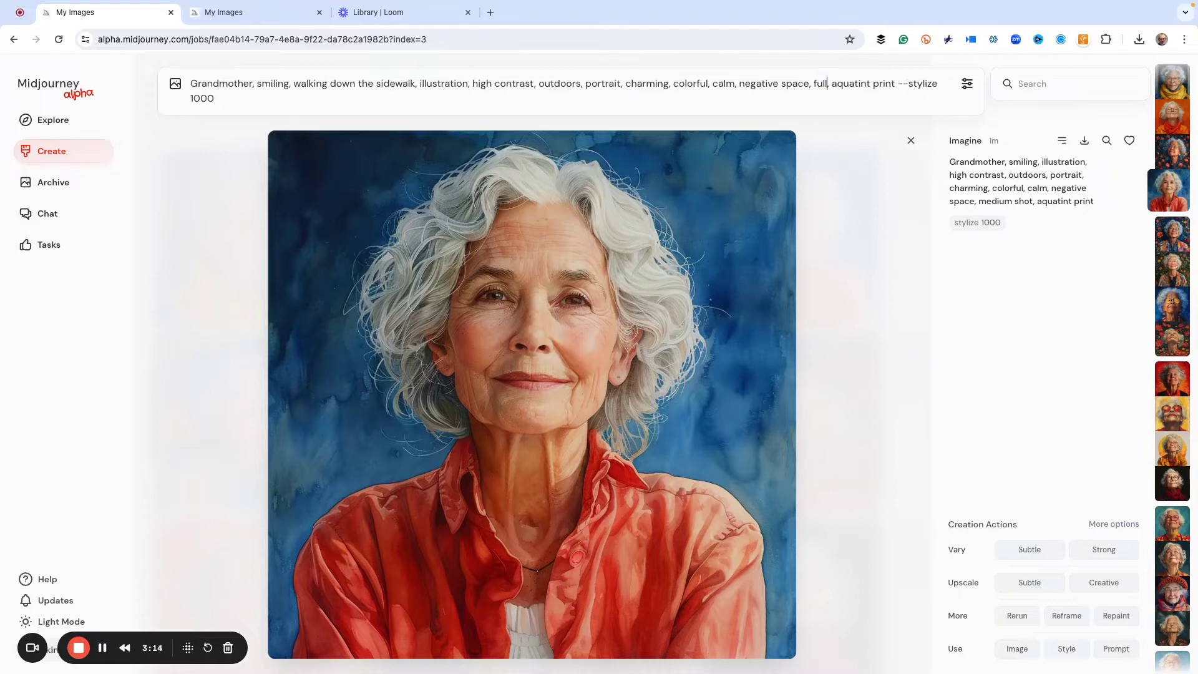
{"action": "type", "text": " shot"}
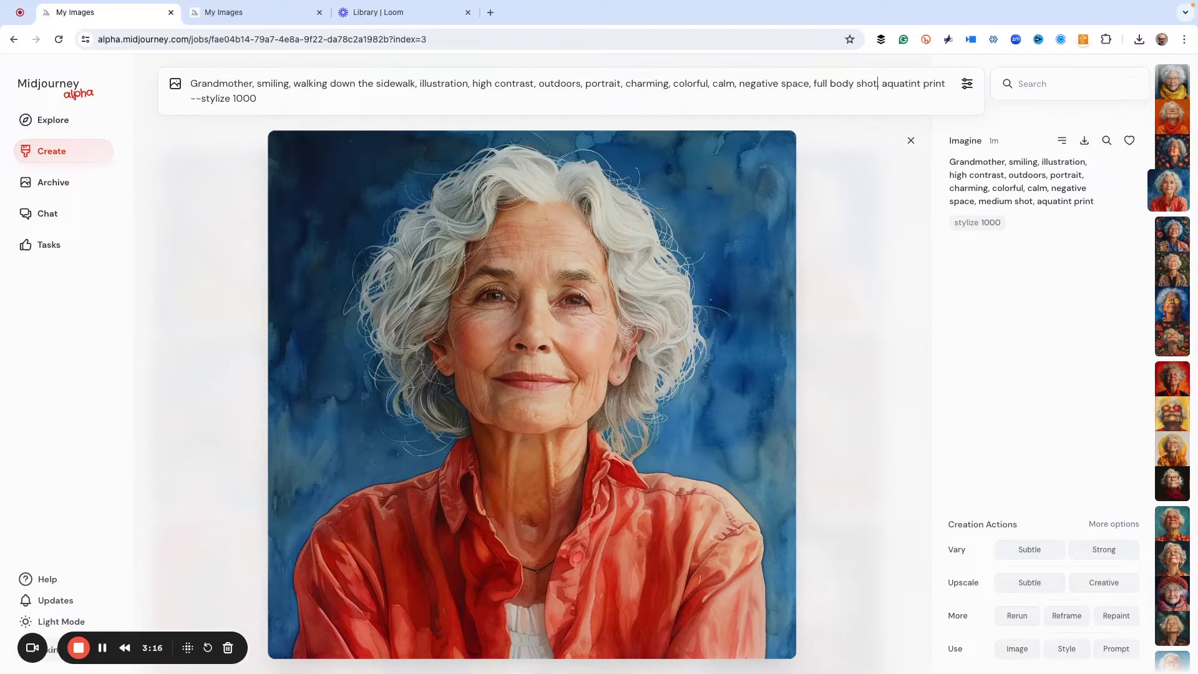
Set the prompt's stylize value to 0 and add the copied portrait URL as both character reference (--cref) and style reference (--sref)
{"action": "double_click", "coordinate": [235, 98]}
{"action": "type", "text": "0"}
{"action": "type", "text": "-"}
{"action": "type", "text": "cref"}
{"action": "key", "text": "ctrl+v"}
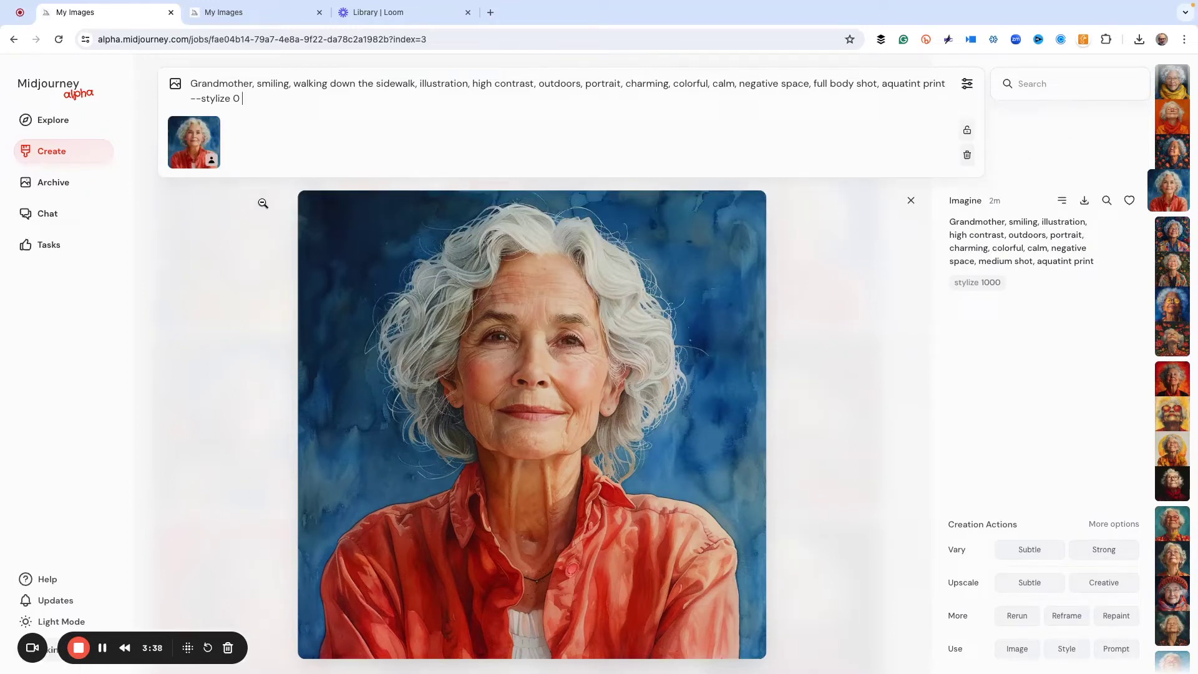
{"action": "mouse_move", "coordinate": [200, 164]}
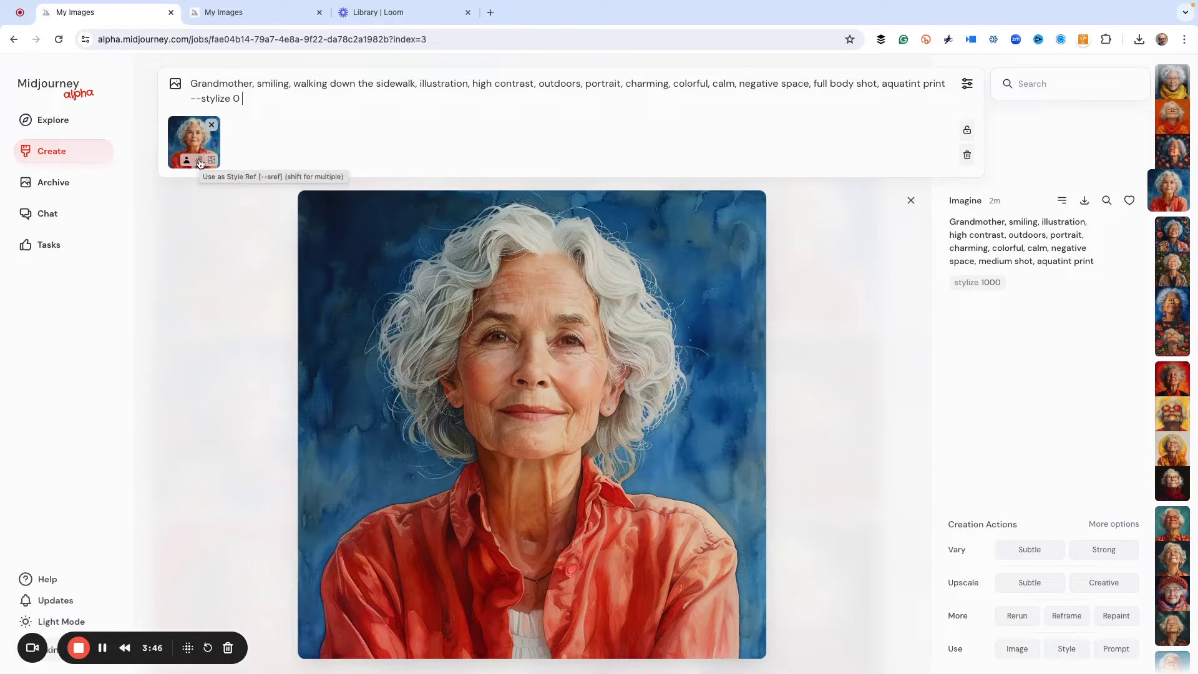
{"action": "left_click", "coordinate": [200, 163]}
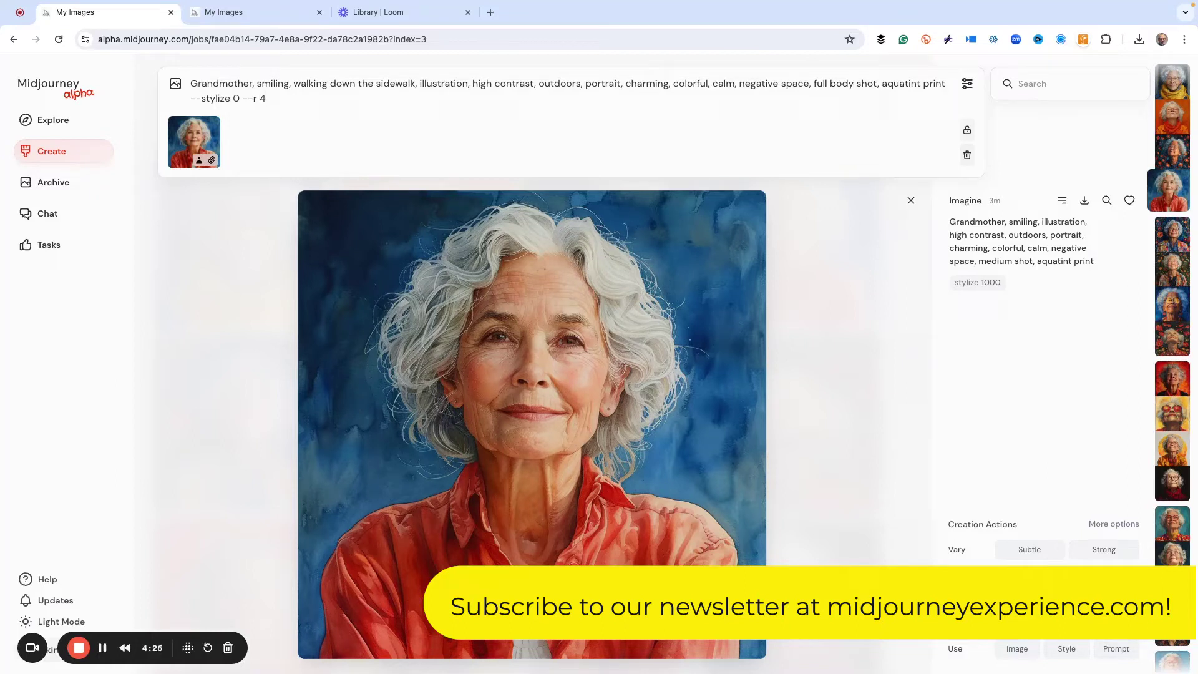
Run the sidewalk prompt with four repeats (--r 4) and view the new image sets in the Create feed
{"action": "key", "text": "Return"}
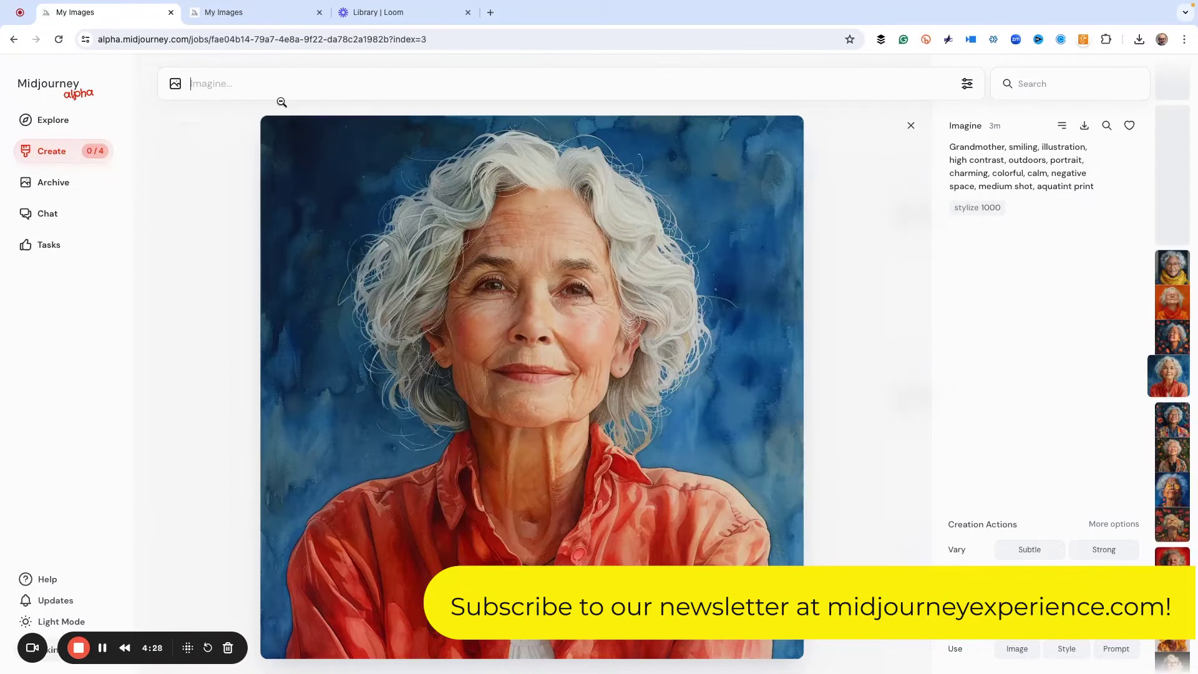
{"action": "left_click", "coordinate": [856, 202]}
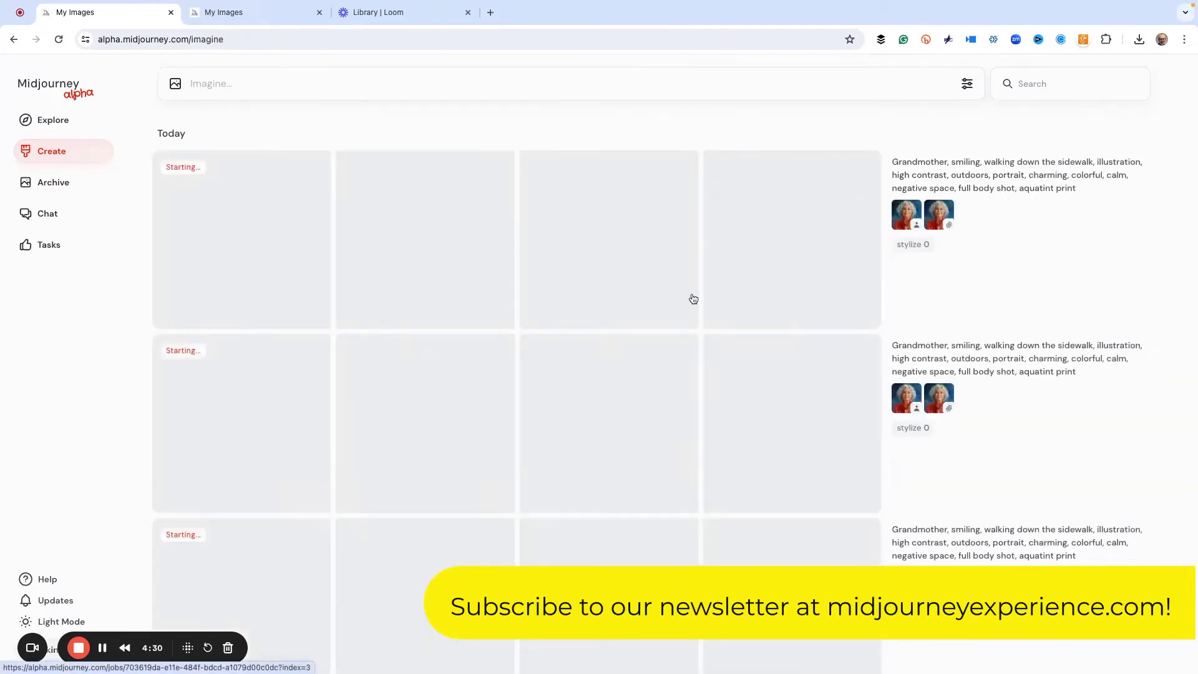
{"action": "scroll", "coordinate": [602, 316], "scroll_direction": "down", "scroll_amount": 2}
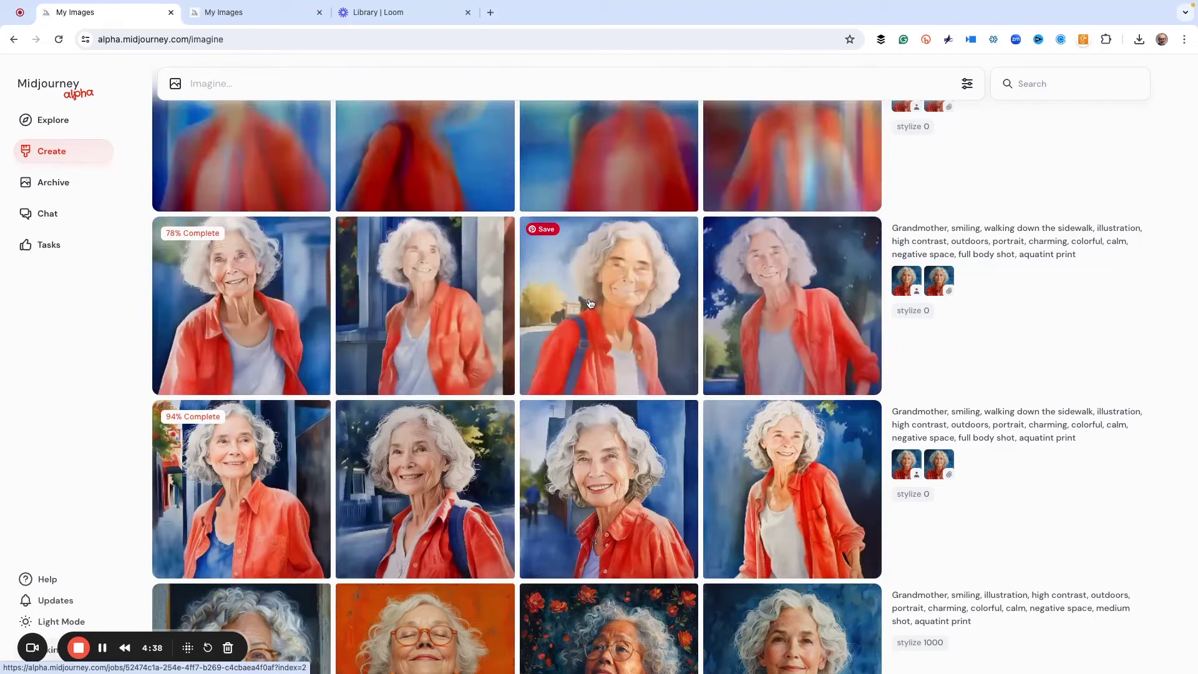
Review the newly generated sidewalk image sets in the feed and compare them with the original red-shirt portrait
{"action": "mouse_move", "coordinate": [584, 303]}
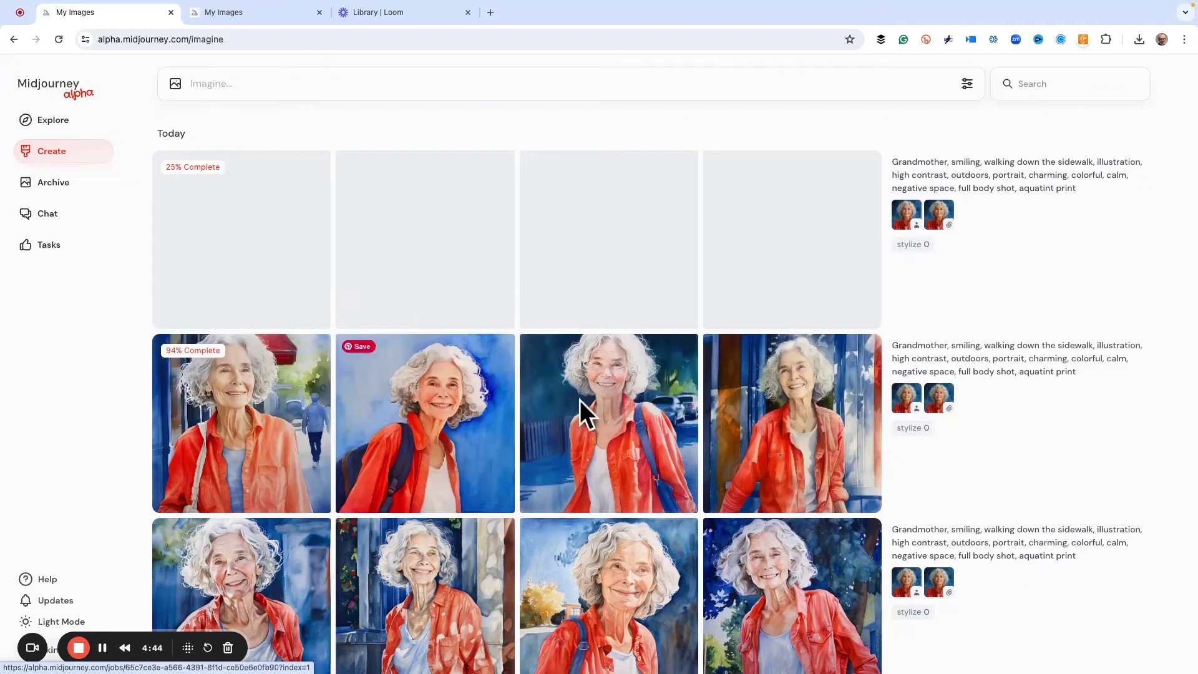
{"action": "scroll", "coordinate": [623, 402], "scroll_direction": "down", "scroll_amount": 2}
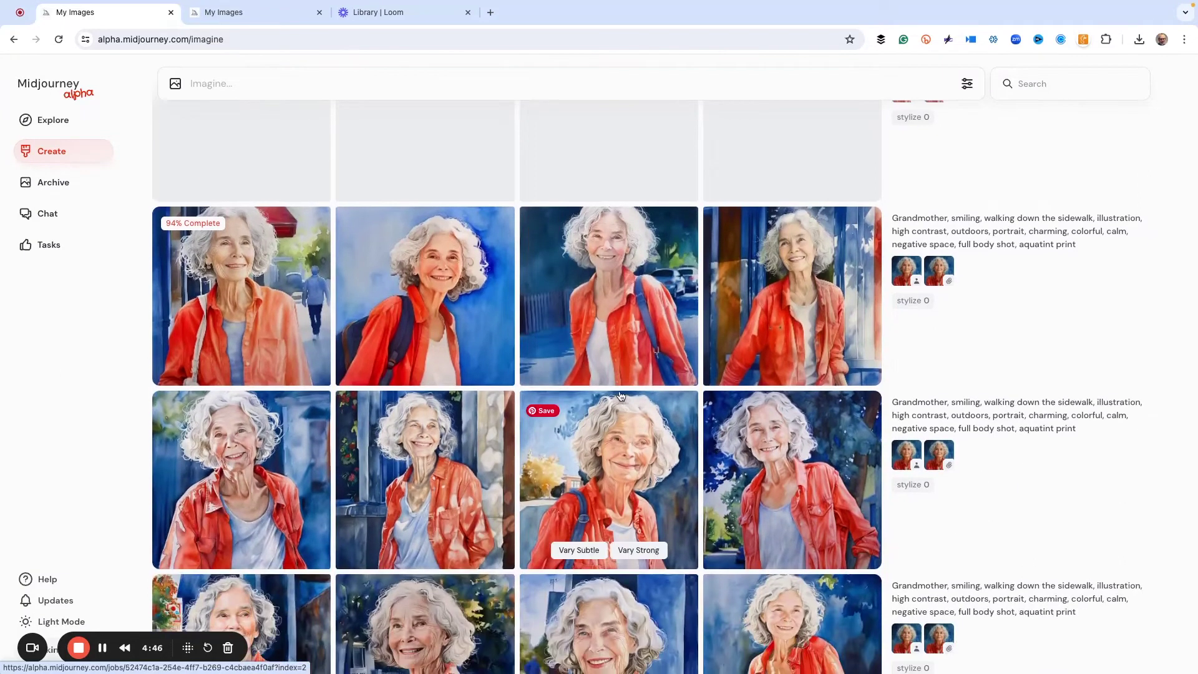
{"action": "scroll", "coordinate": [619, 396], "scroll_direction": "up", "scroll_amount": 2}
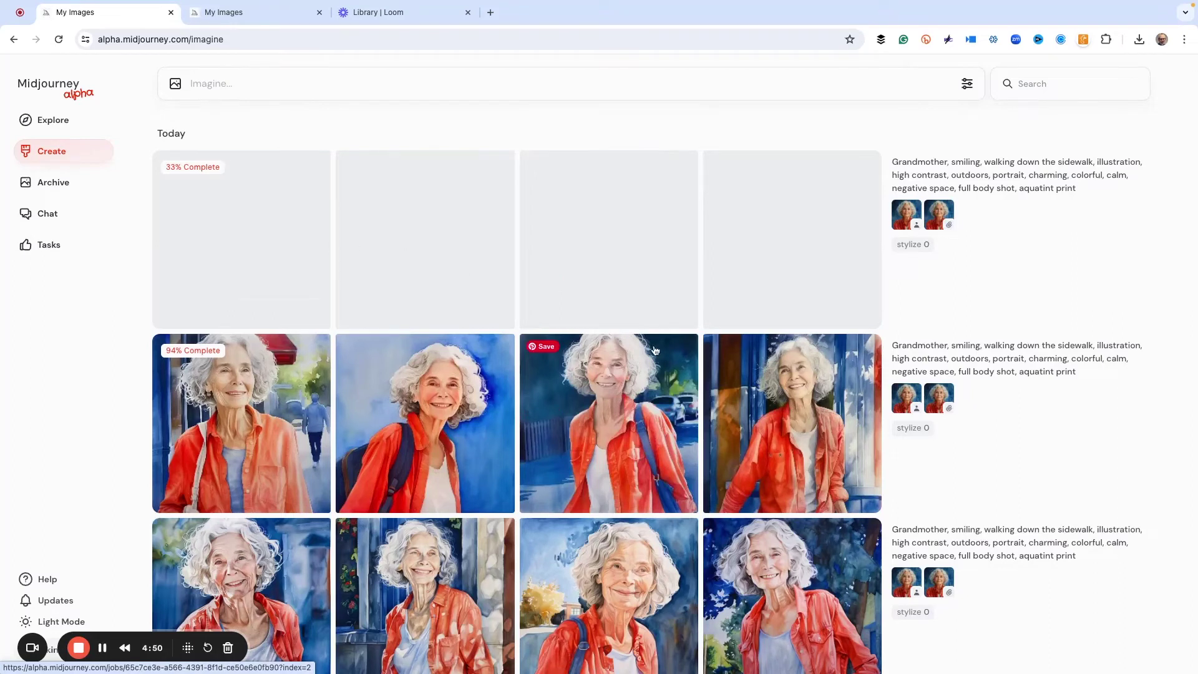
{"action": "scroll", "coordinate": [655, 351], "scroll_direction": "down", "scroll_amount": 6}
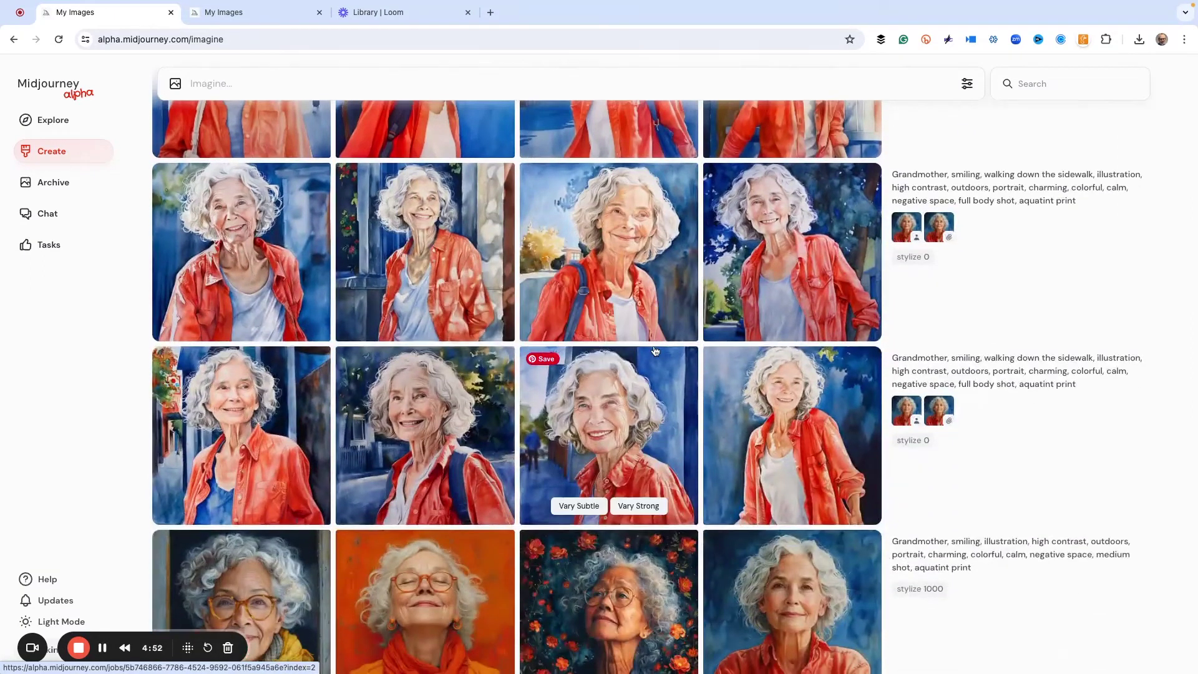
{"action": "left_click", "coordinate": [291, 19]}
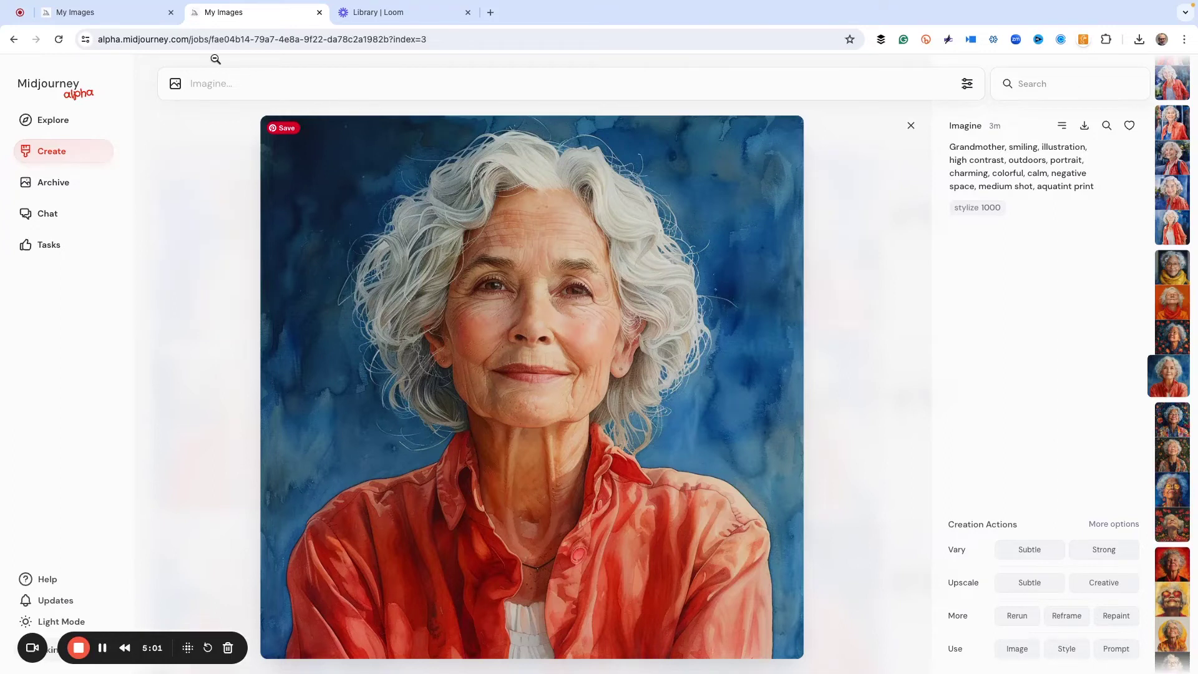
{"action": "left_click", "coordinate": [110, 13]}
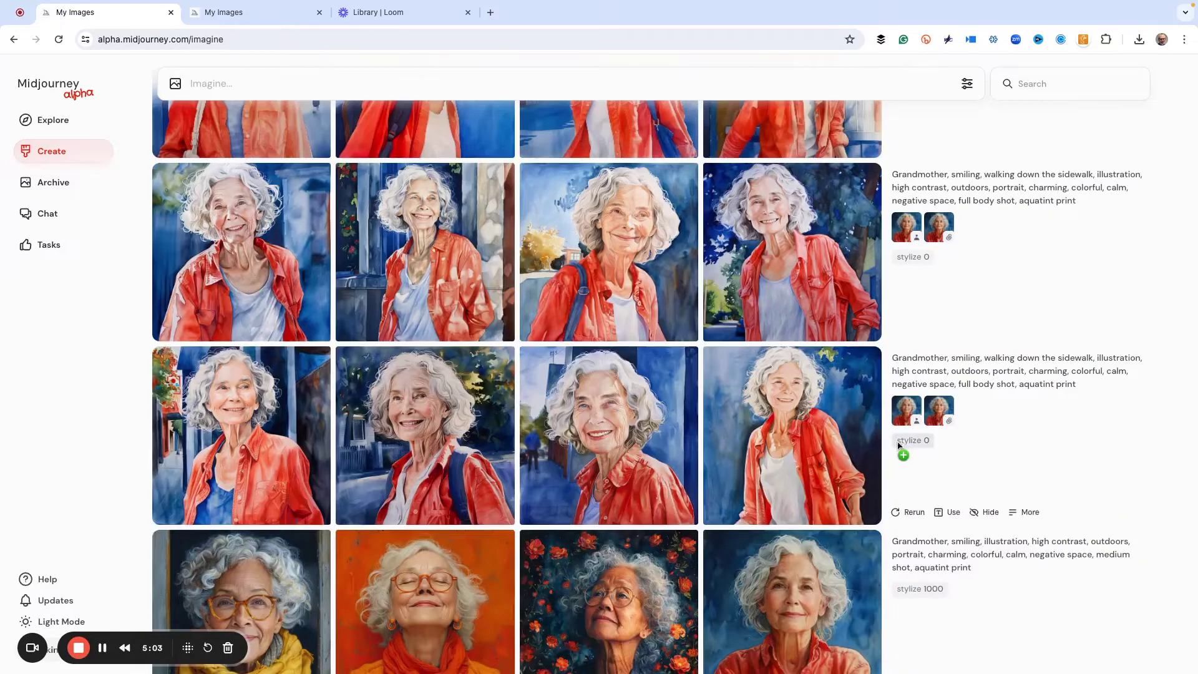
Examine the enlarged sidewalk images one by one, comparing the character's face, hair and clothing with the original portrait
{"action": "left_click", "coordinate": [790, 438]}
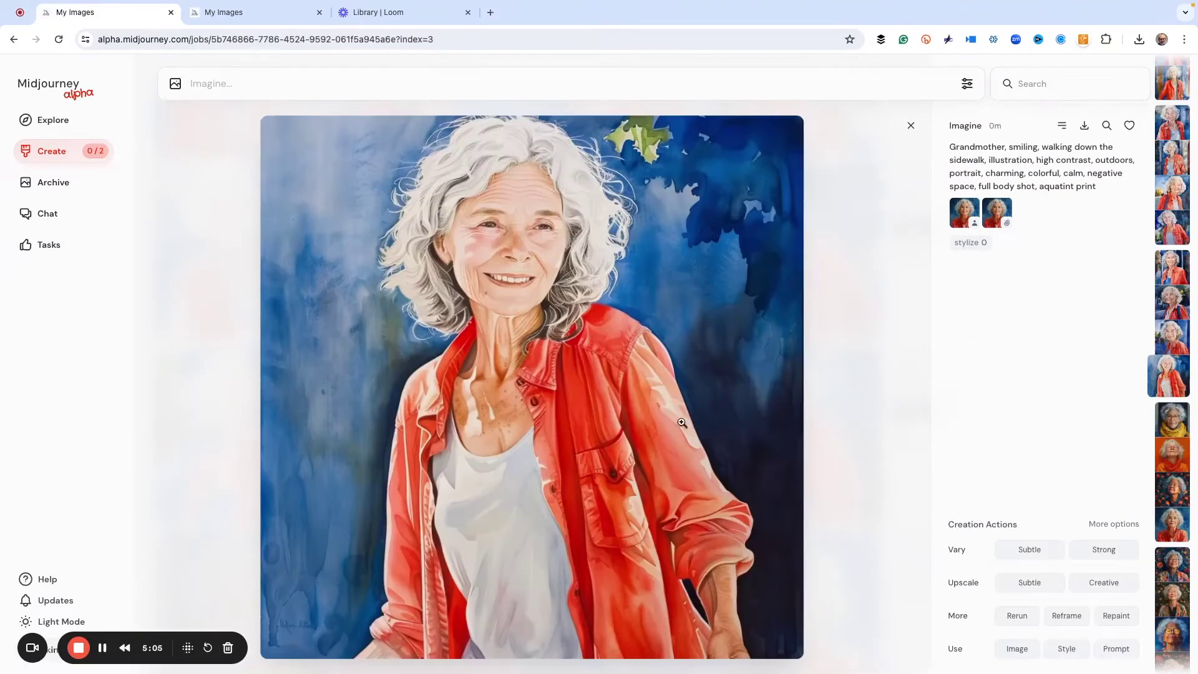
{"action": "key", "text": "Left"}
{"action": "key", "text": "Left"}
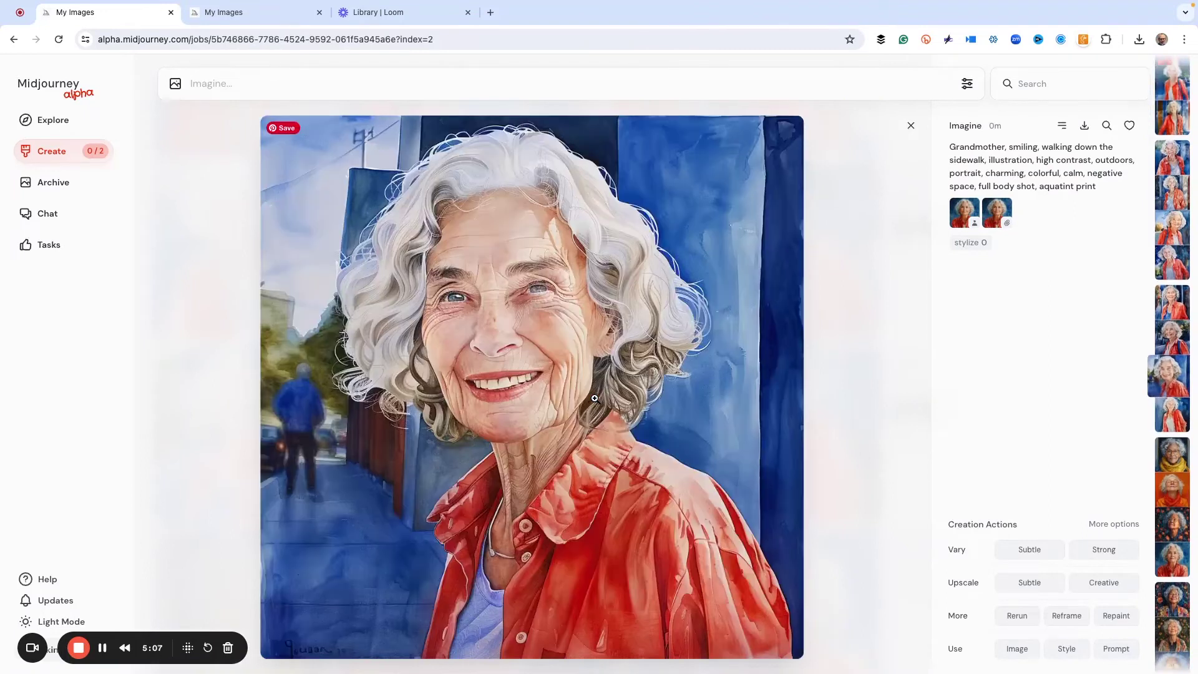
{"action": "key", "text": "Left"}
{"action": "key", "text": "Left"}
{"action": "key", "text": "Left"}
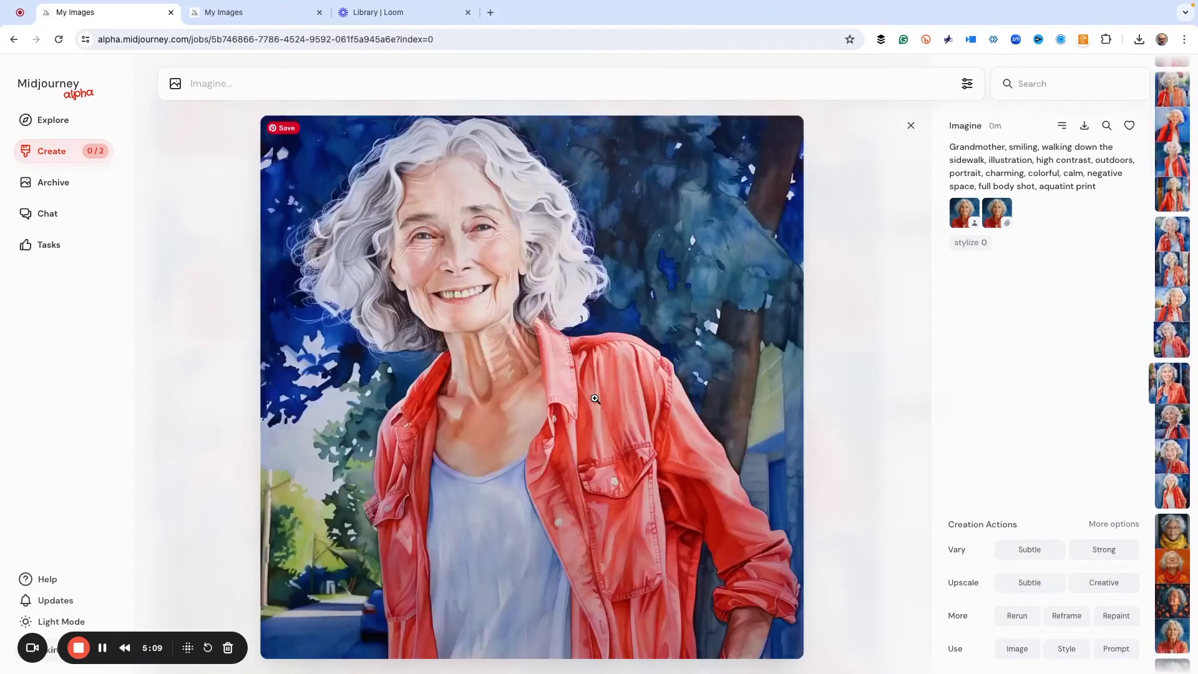
{"action": "key", "text": "Left"}
{"action": "key", "text": "Left"}
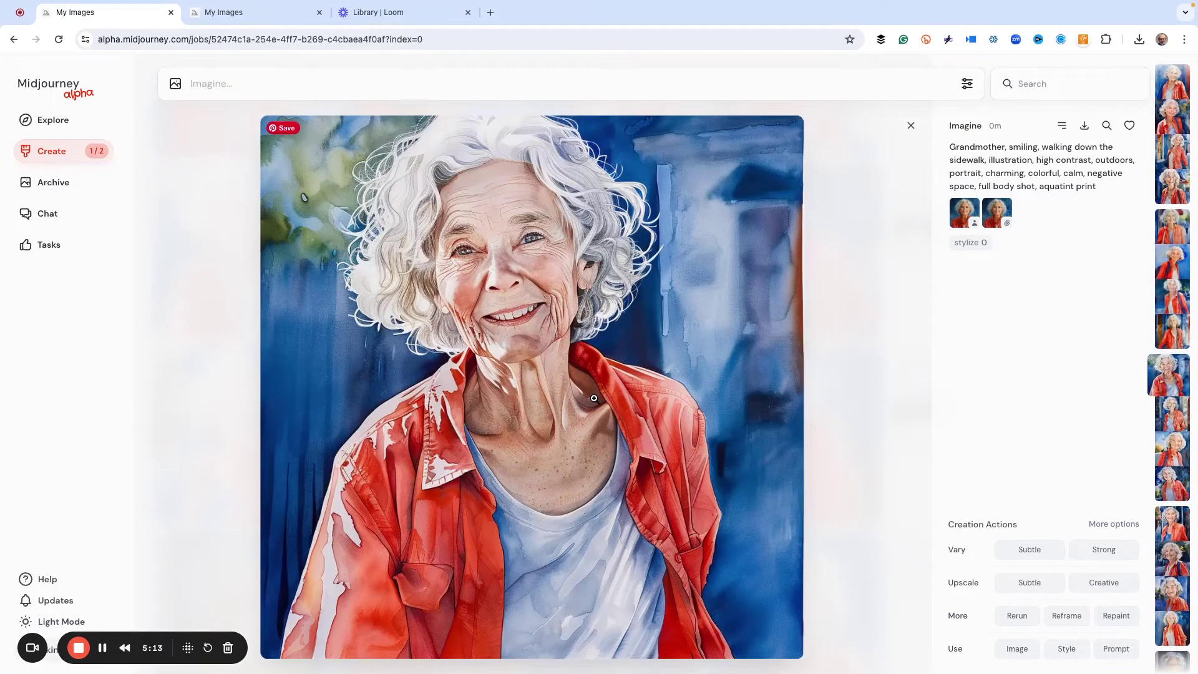
{"action": "key", "text": "Left"}
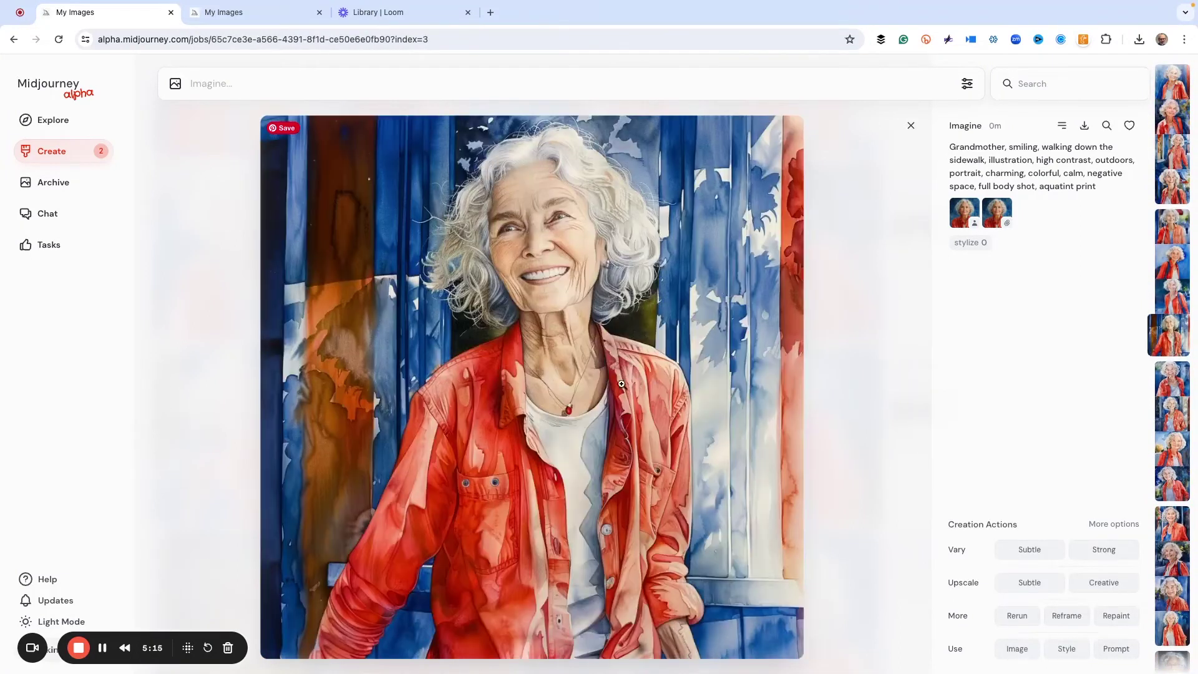
{"action": "key", "text": "Left"}
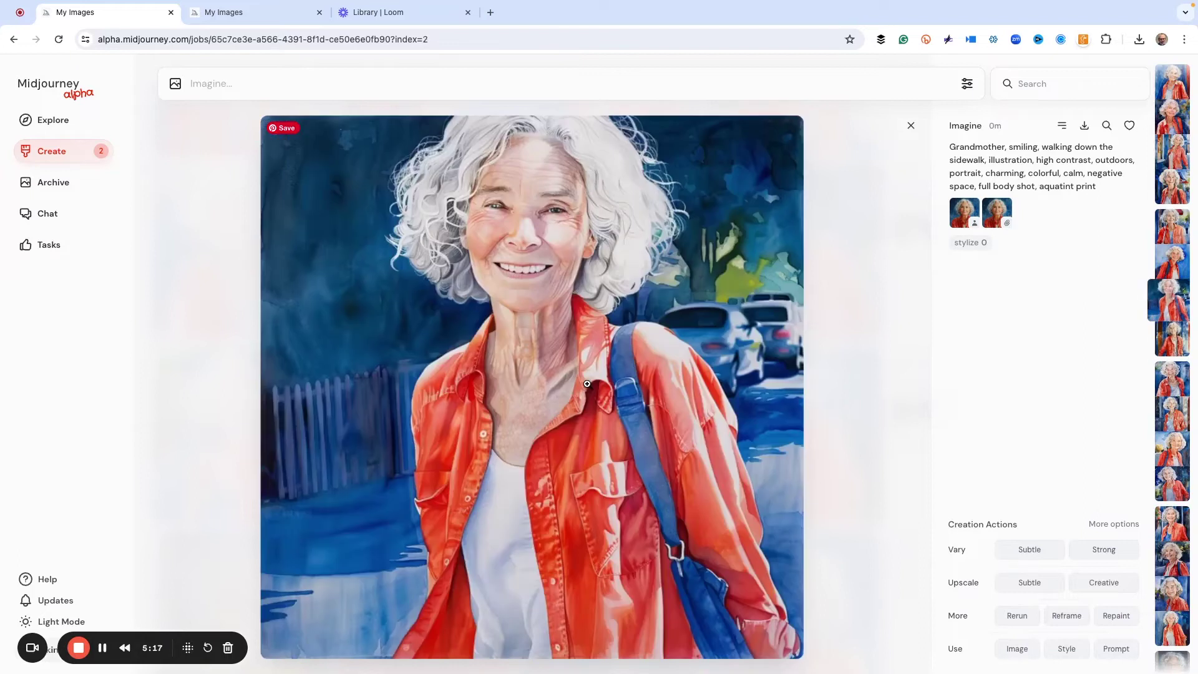
{"action": "key", "text": "Left"}
{"action": "key", "text": "Left"}
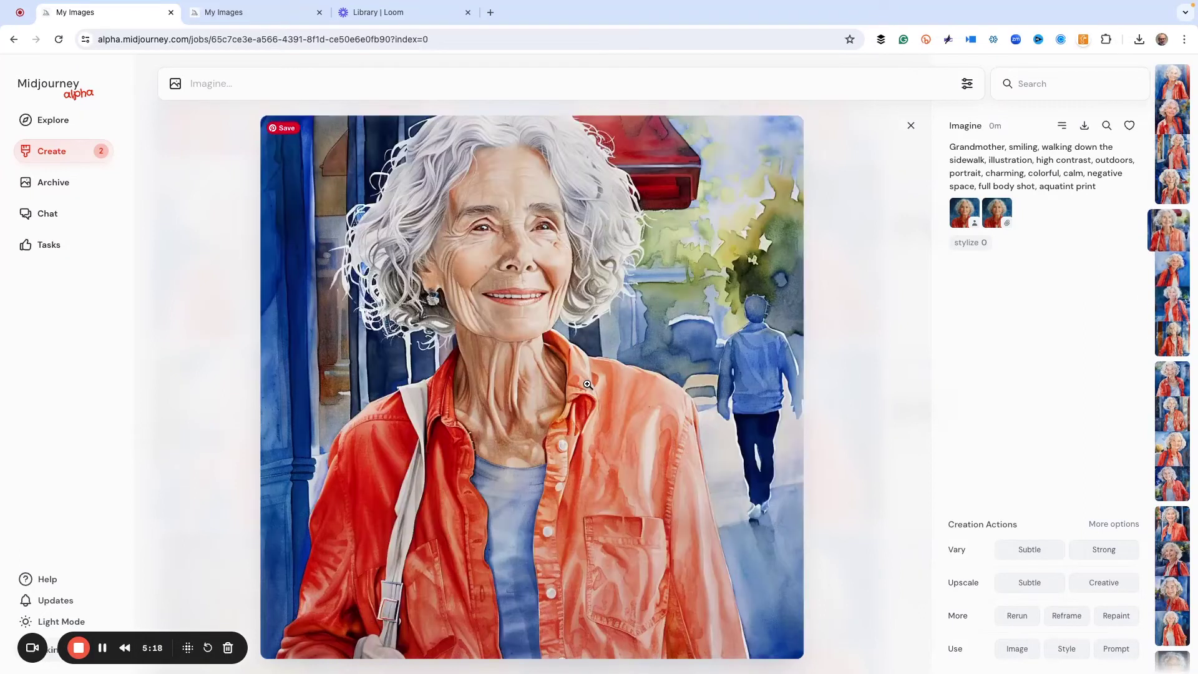
{"action": "left_click", "coordinate": [216, 13]}
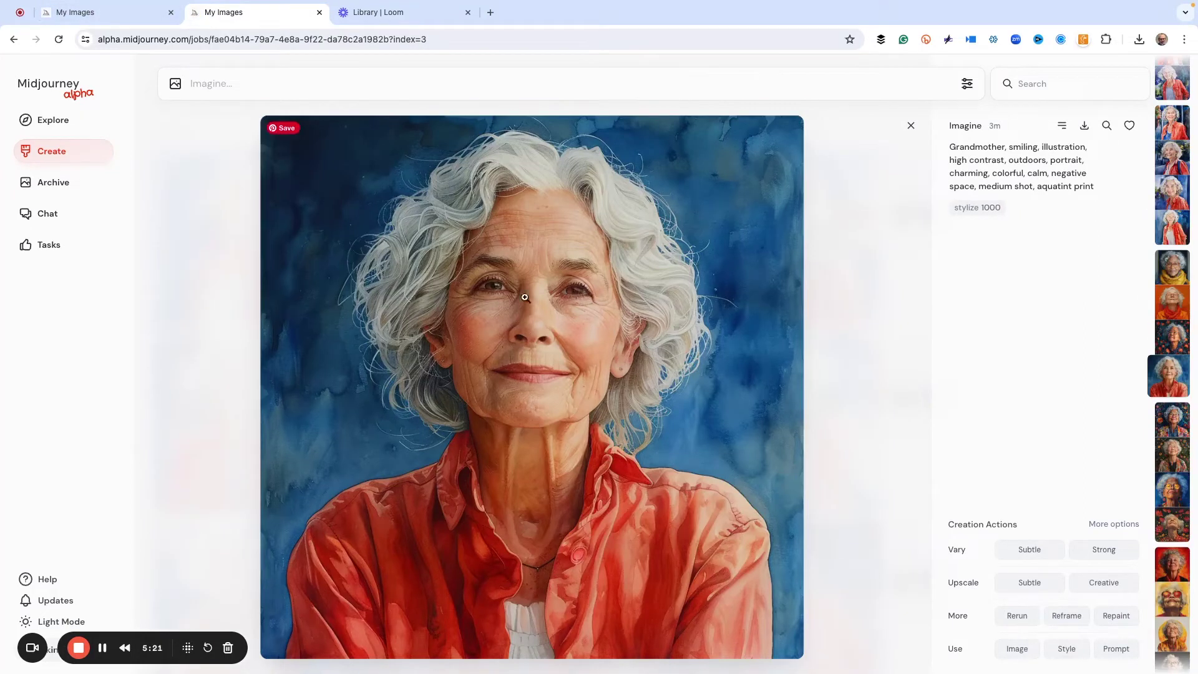
{"action": "left_click", "coordinate": [114, 13]}
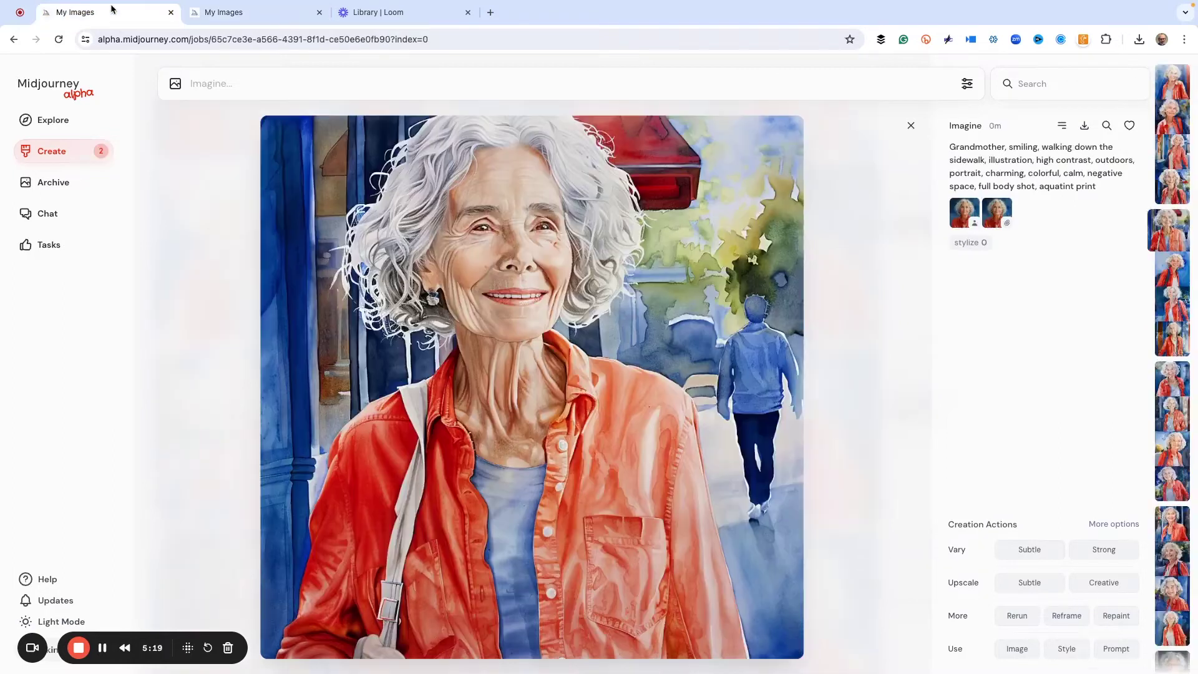
{"action": "left_click", "coordinate": [826, 217]}
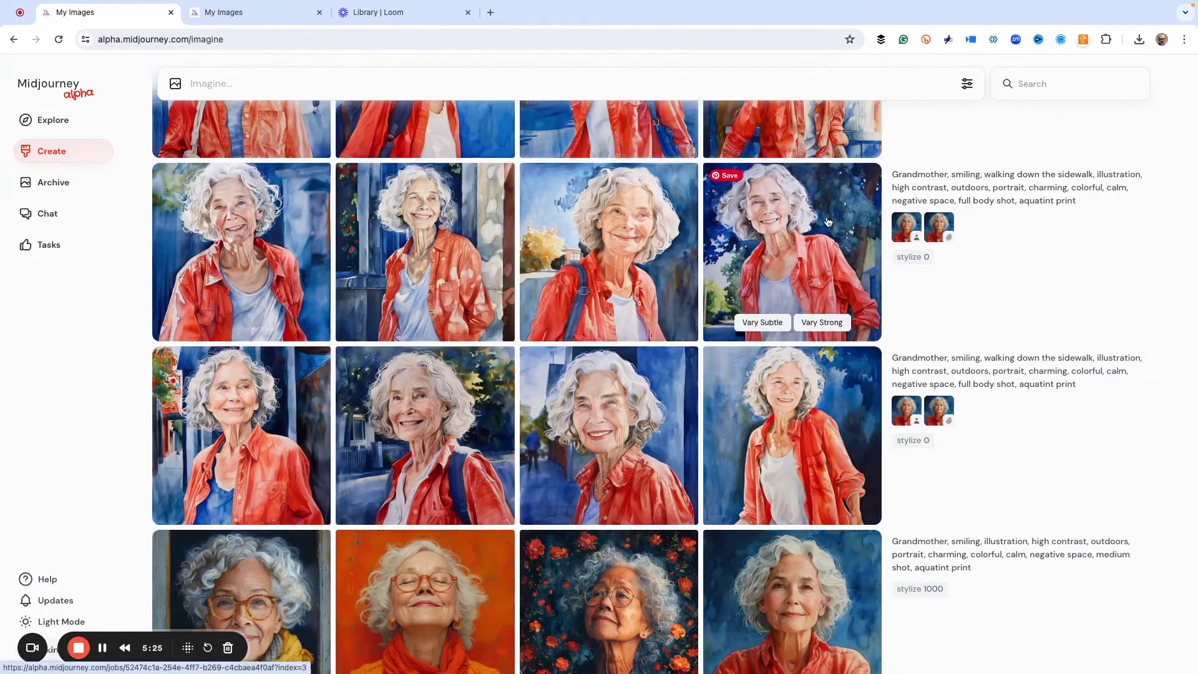
Create a subtle variation of the newest set's third image, showing the woman holding a dark bag over her shoulder
{"action": "scroll", "coordinate": [559, 285], "scroll_direction": "up", "scroll_amount": 5}
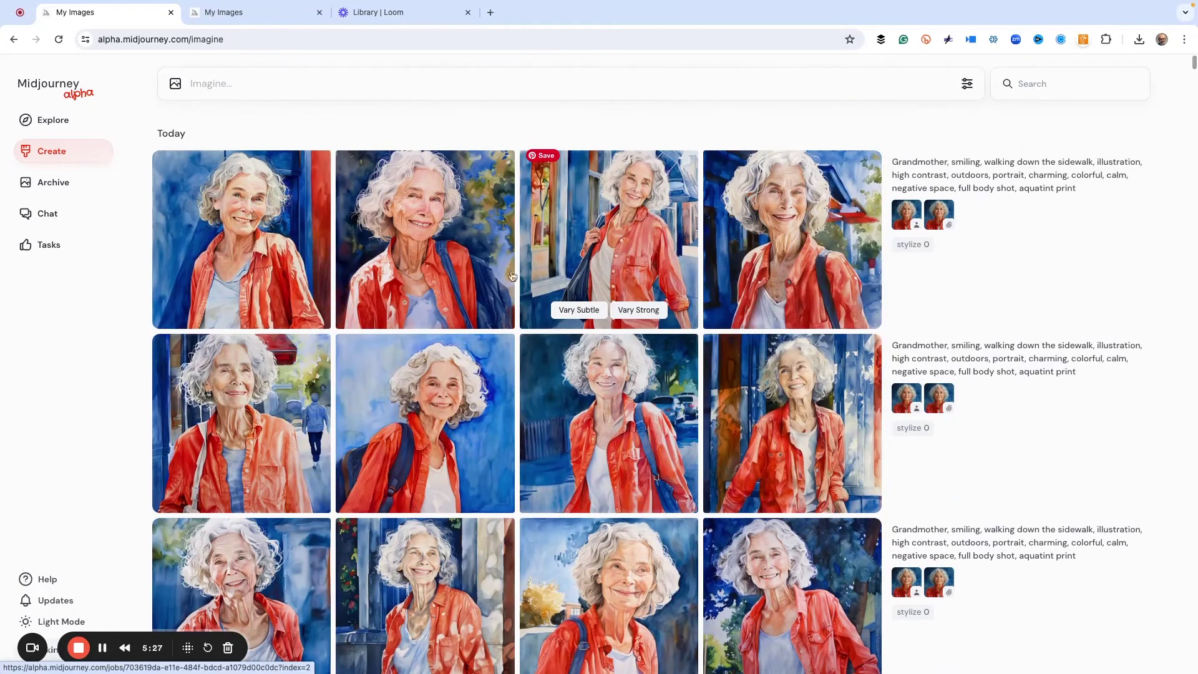
{"action": "left_click", "coordinate": [611, 238]}
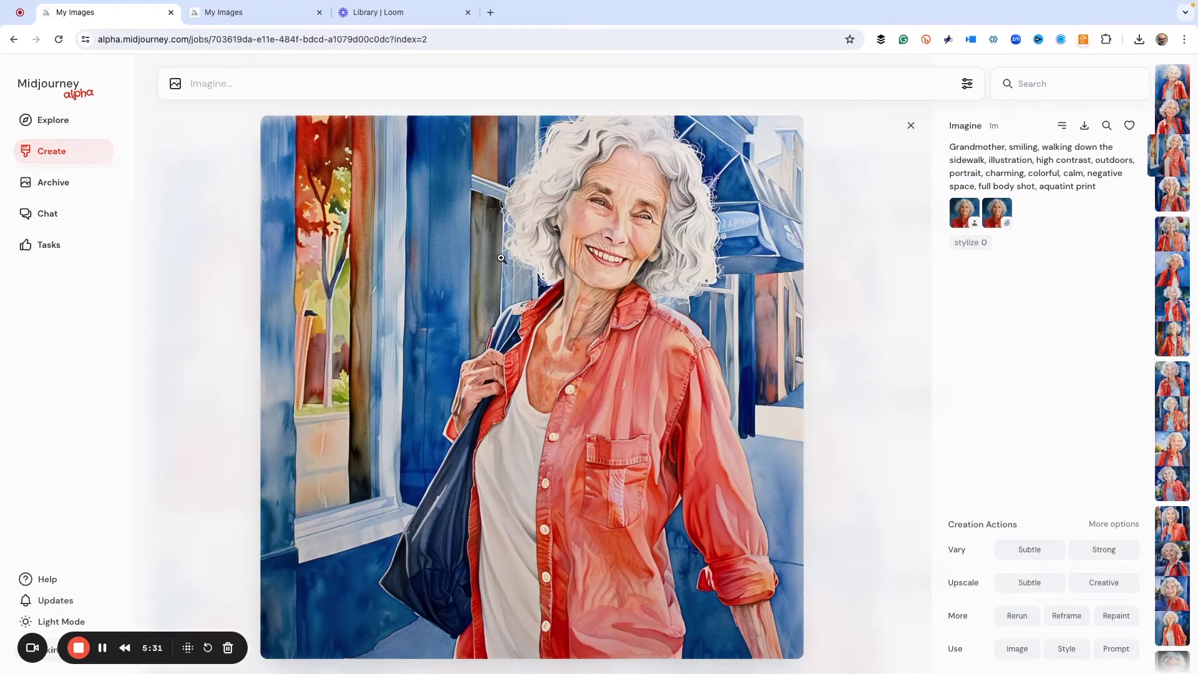
{"action": "left_click", "coordinate": [245, 14]}
{"action": "left_click", "coordinate": [118, 13]}
{"action": "left_click", "coordinate": [1031, 551]}
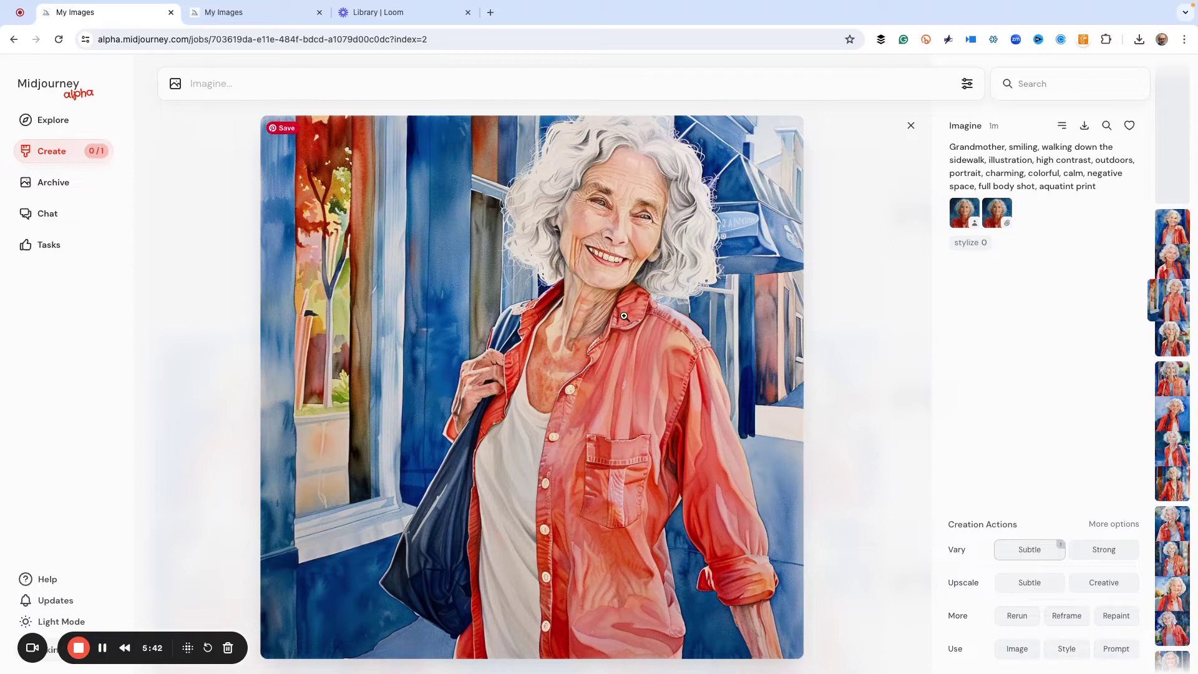
{"action": "left_click", "coordinate": [837, 292]}
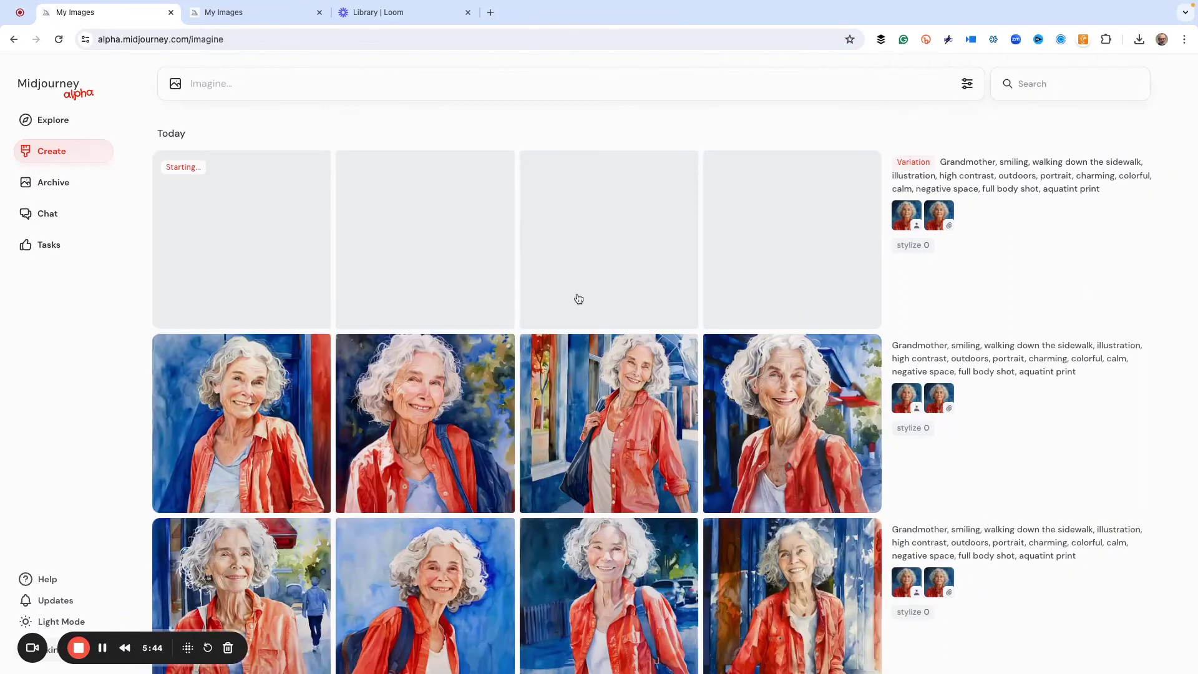
Create a subtle variation of the sidewalk image with the parked cars and blue shoulder bag, and compare the variations with the original portrait
{"action": "scroll", "coordinate": [582, 298], "scroll_direction": "down", "scroll_amount": 6}
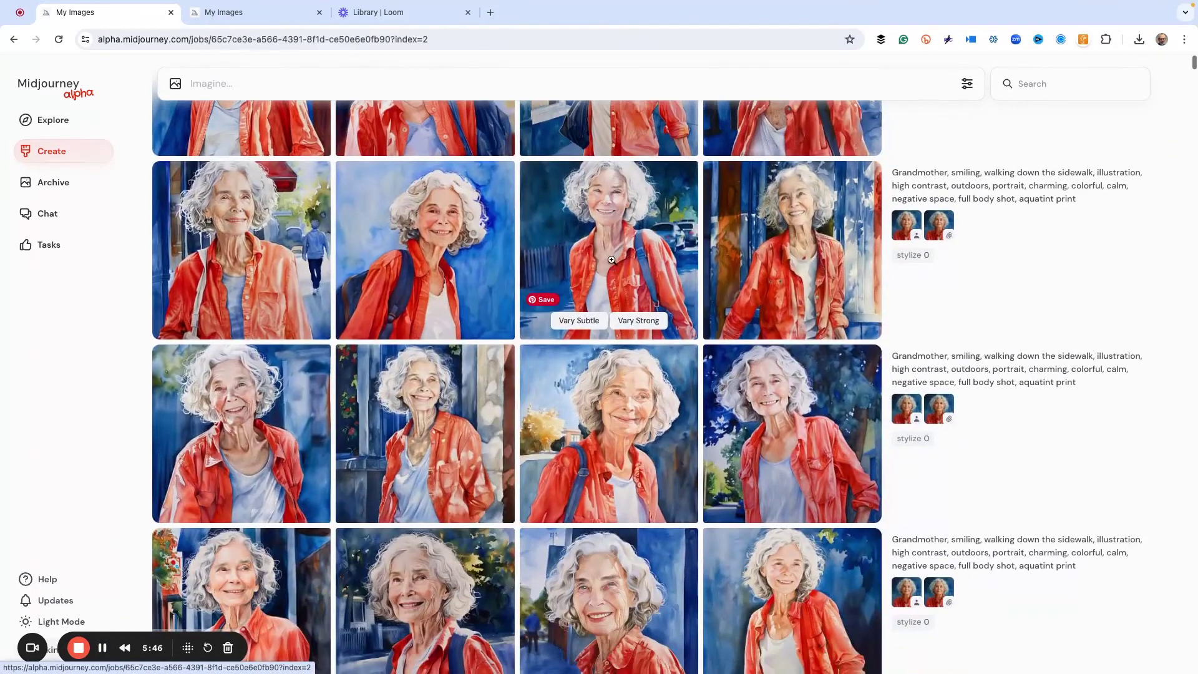
{"action": "left_click", "coordinate": [612, 265]}
{"action": "left_click", "coordinate": [1030, 551]}
{"action": "left_click", "coordinate": [844, 330]}
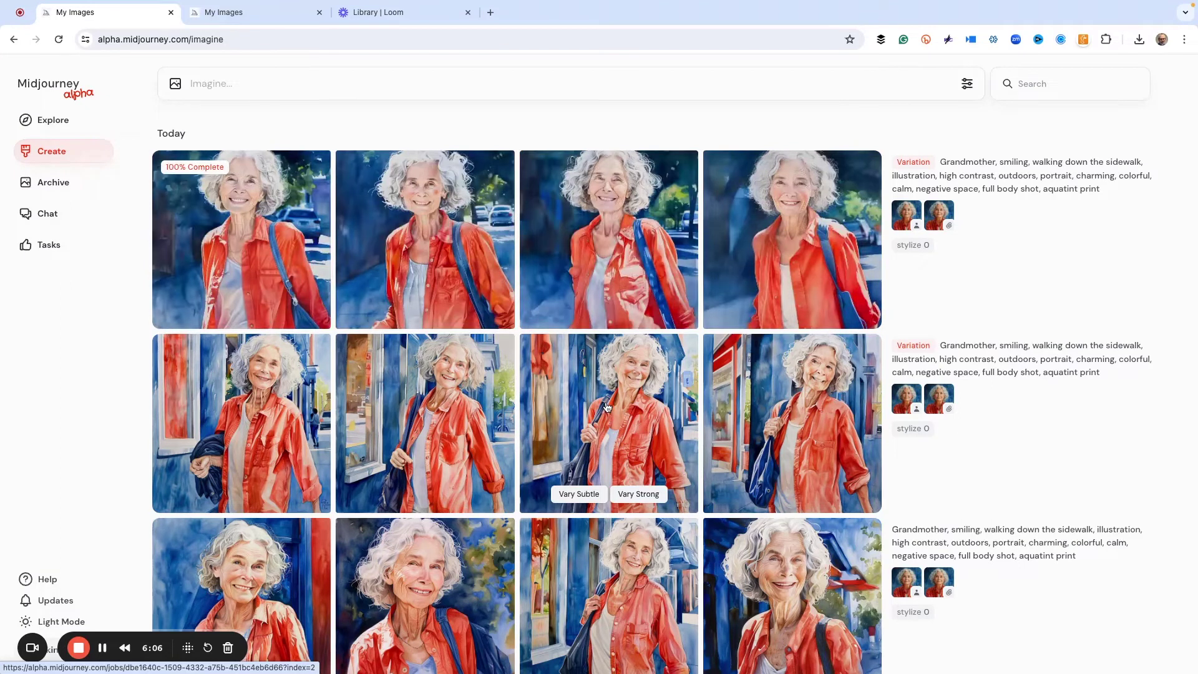
{"action": "left_click", "coordinate": [261, 20]}
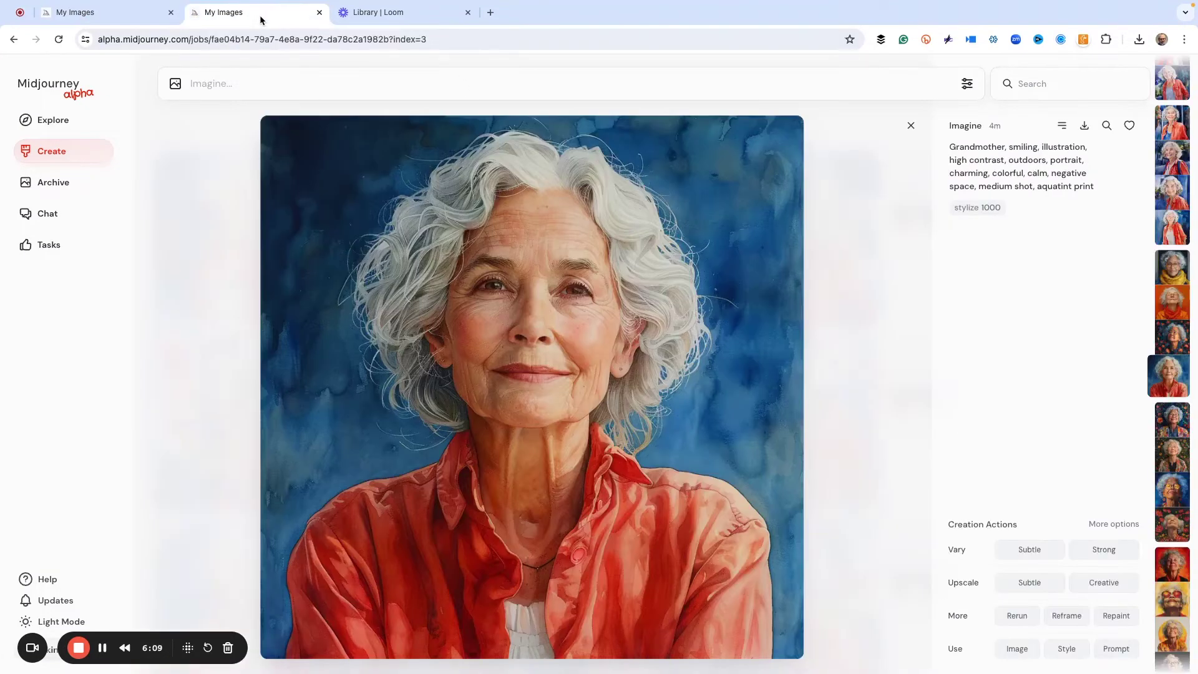
{"action": "left_click", "coordinate": [148, 19]}
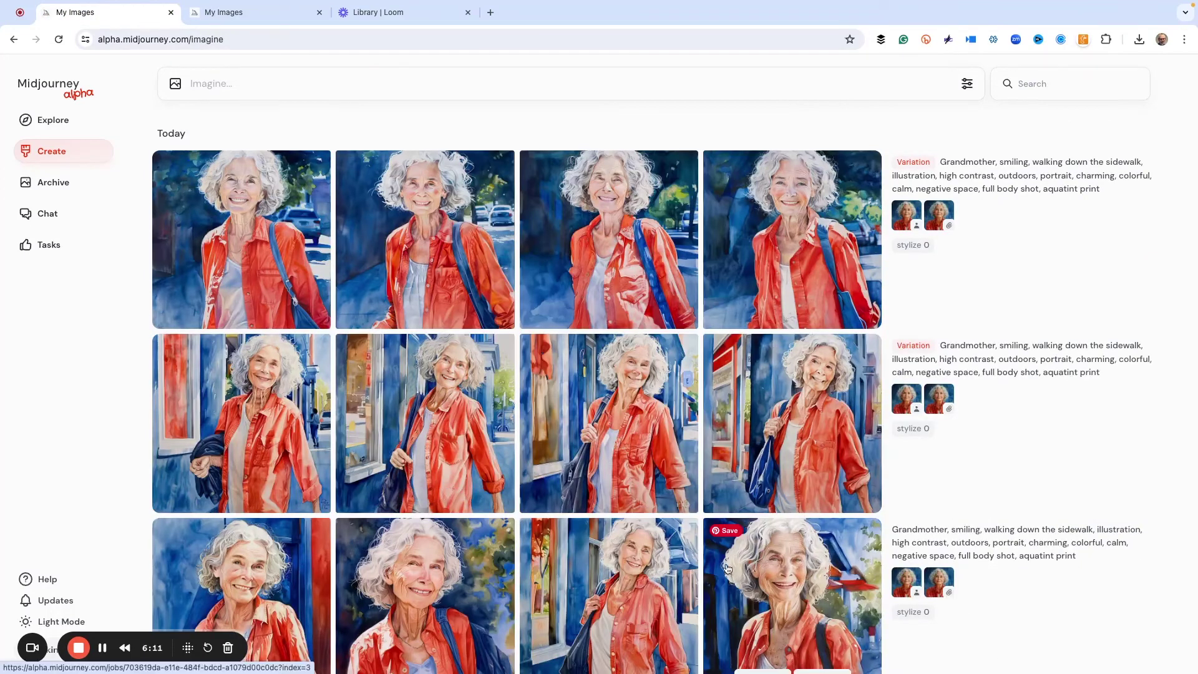
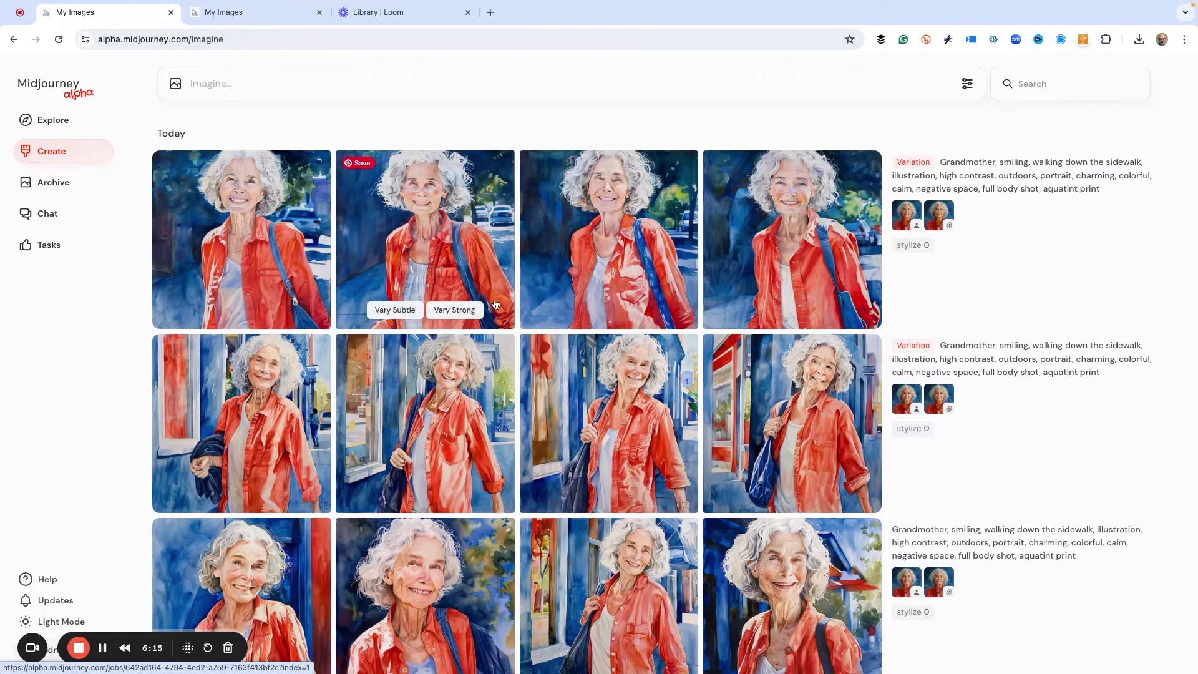
Reuse the prompt of the newest variation set's fourth image and replace "walking down the sidewalk" with "drinking coffee, kitchen table"
{"action": "left_click", "coordinate": [777, 228]}
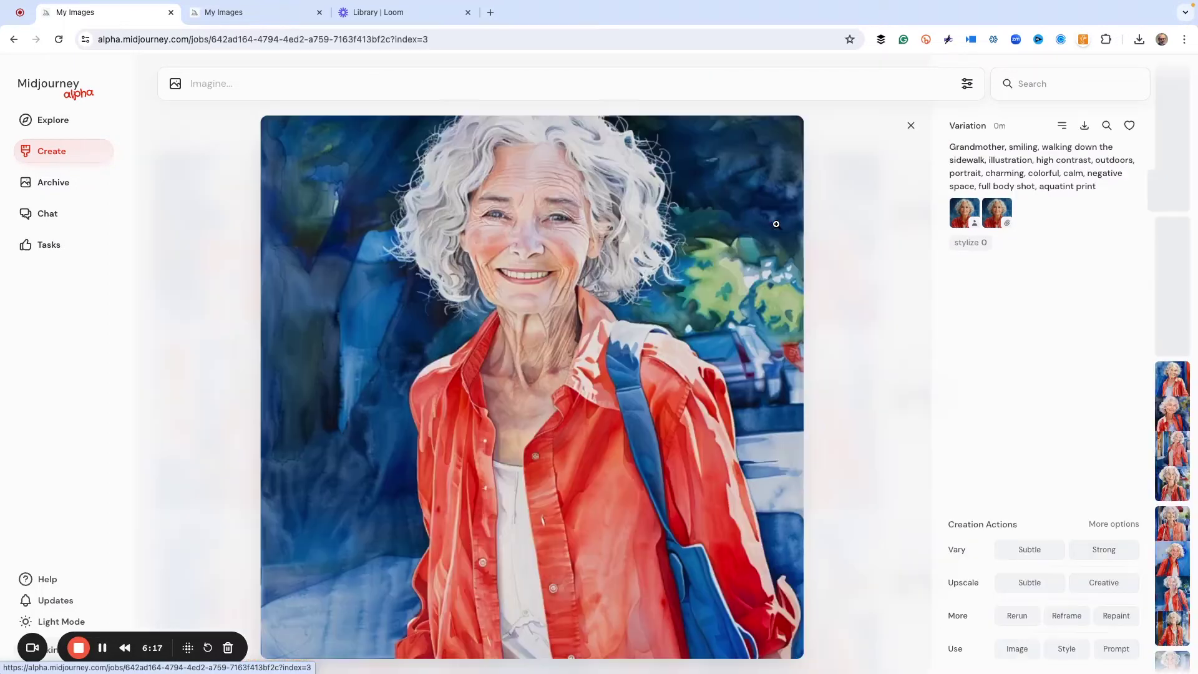
{"action": "left_click", "coordinate": [1114, 649]}
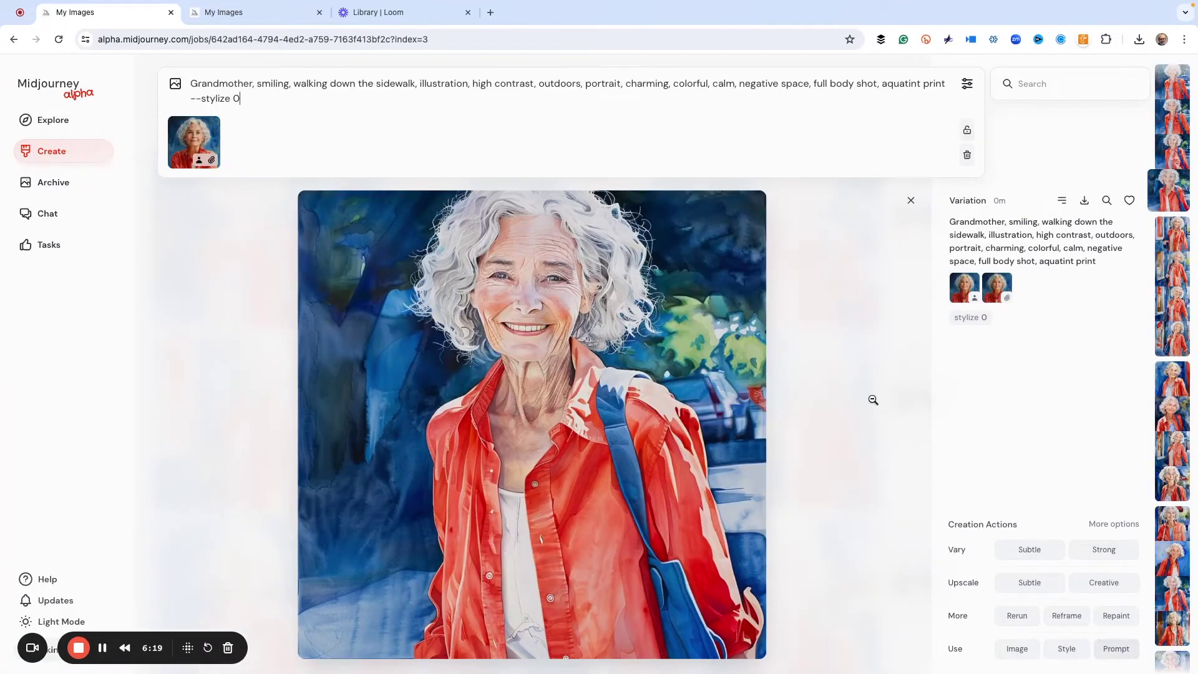
{"action": "left_click_drag", "start_coordinate": [413, 84], "coordinate": [296, 85]}
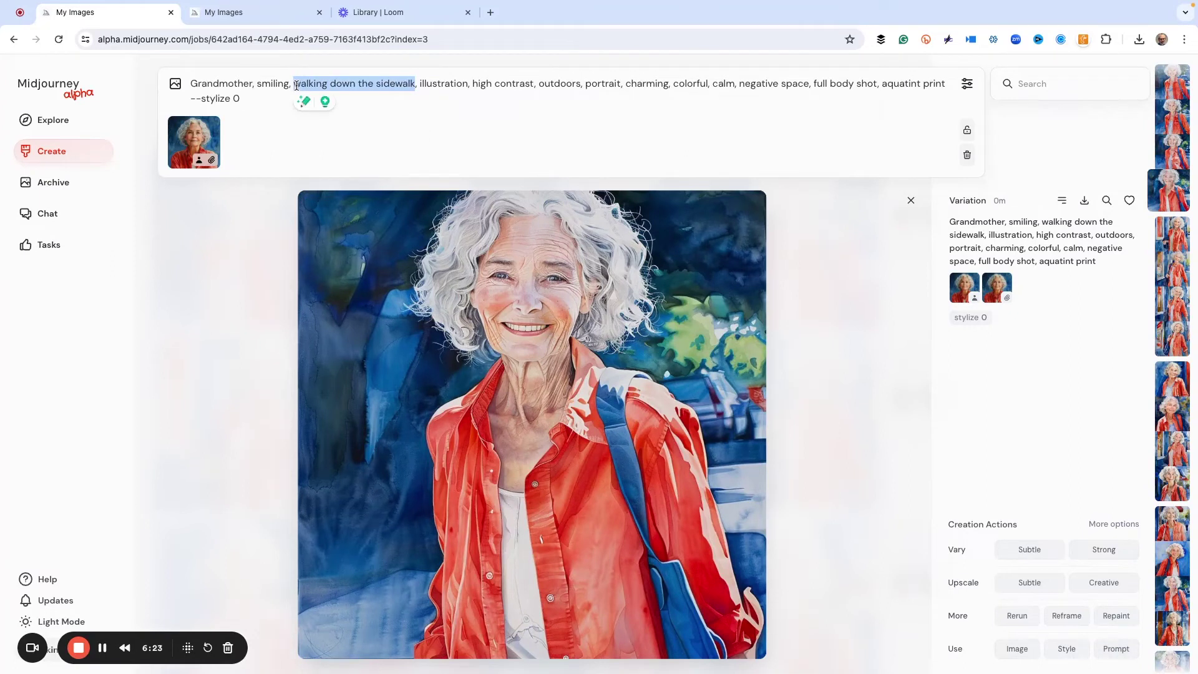
{"action": "type", "text": "drinking cof"}
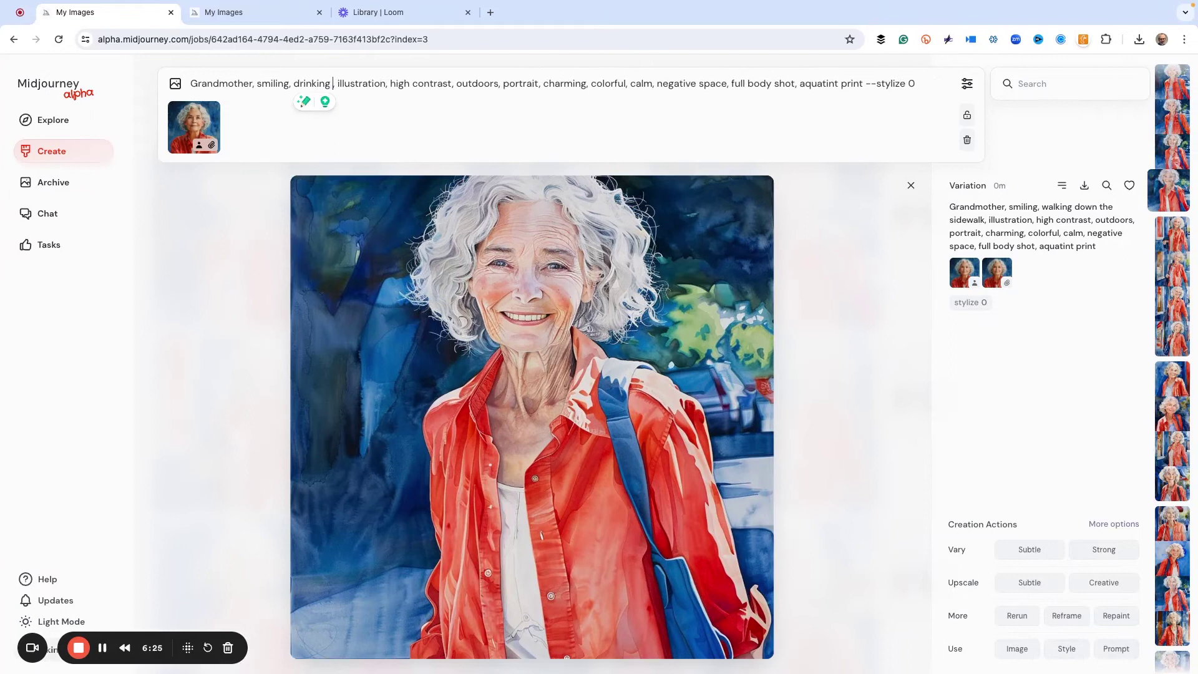
{"action": "type", "text": "fee, "}
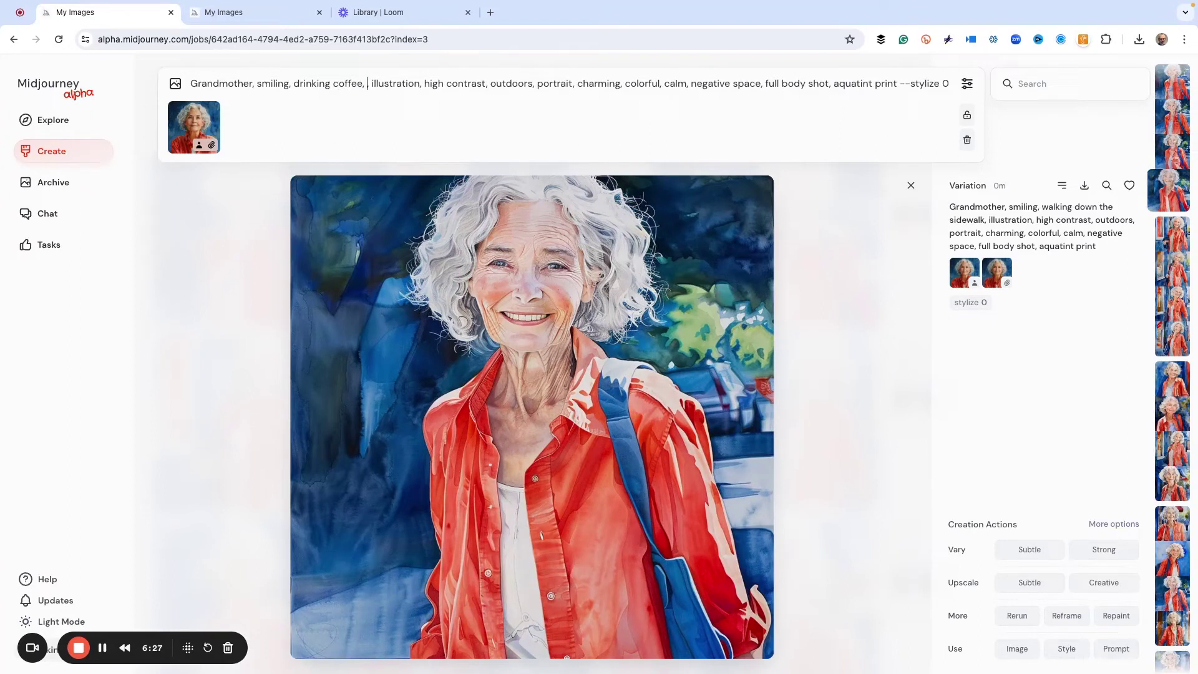
{"action": "type", "text": "kitchn"}
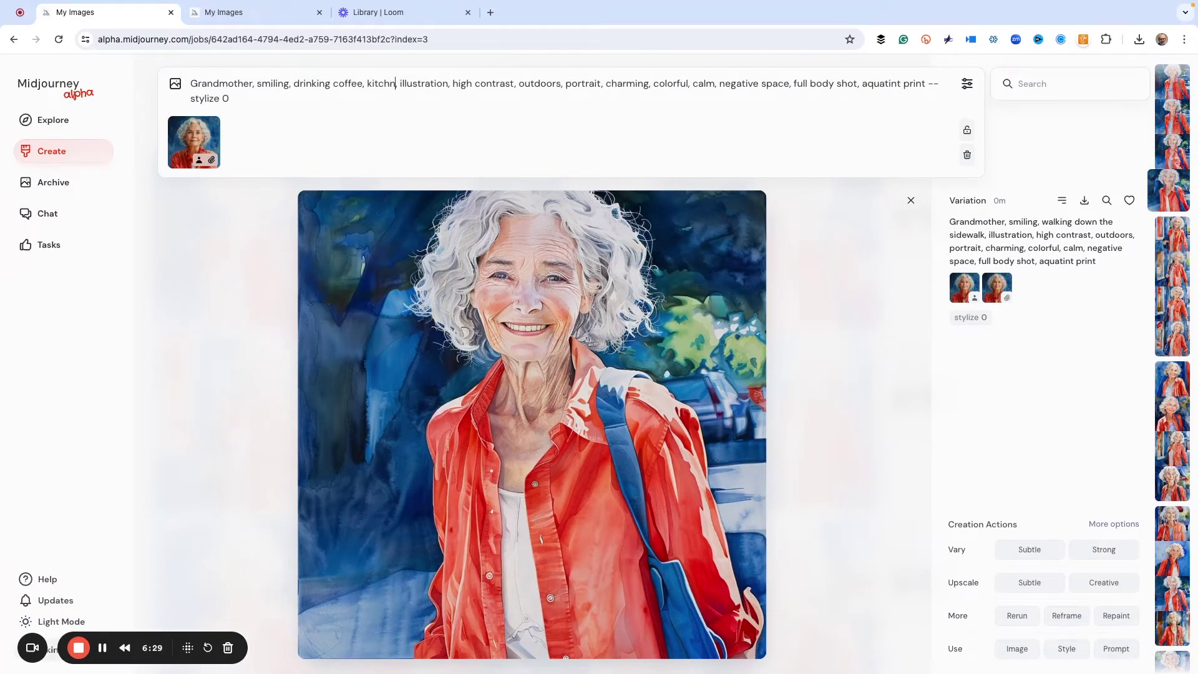
{"action": "type", "text": "n tablke"}
{"action": "key", "text": "BackSpace"}
{"action": "key", "text": "BackSpace"}
{"action": "type", "text": "e"}
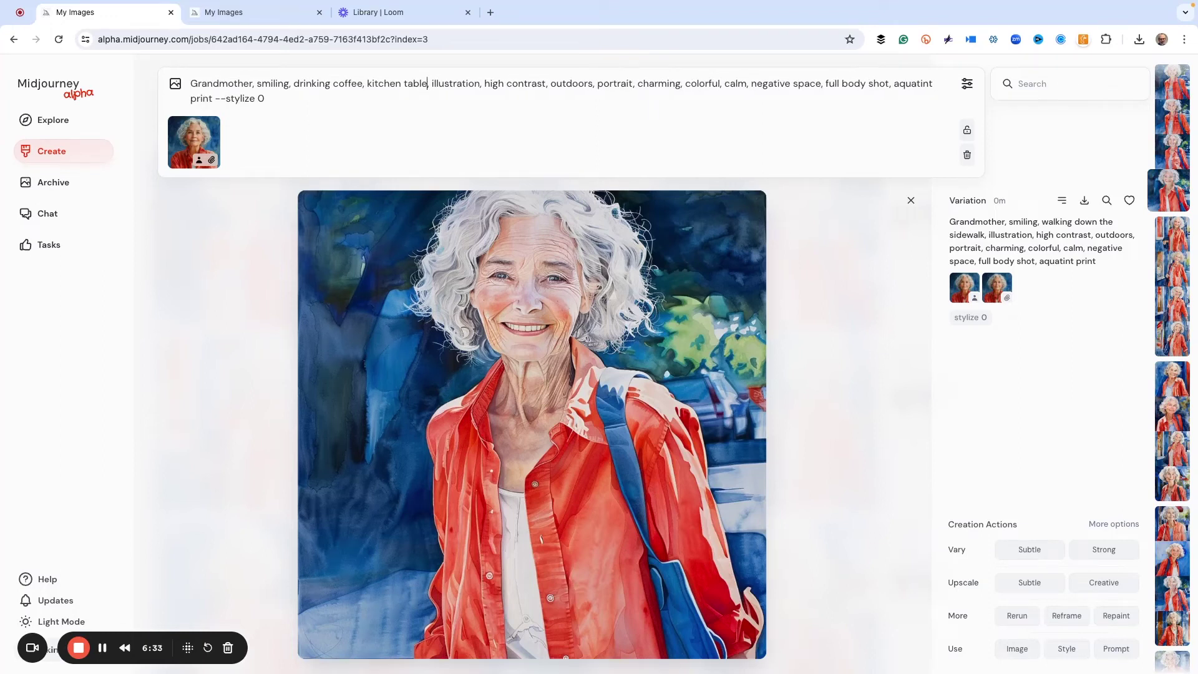
Replace "smiling" with "gesturing" in the kitchen table prompt
{"action": "left_click", "coordinate": [289, 86]}
{"action": "key", "text": "BackSpace"}
{"action": "key", "text": "BackSpace"}
{"action": "key", "text": "BackSpace"}
{"action": "key", "text": "BackSpace"}
{"action": "key", "text": "BackSpace"}
{"action": "key", "text": "BackSpace"}
{"action": "key", "text": "BackSpace"}
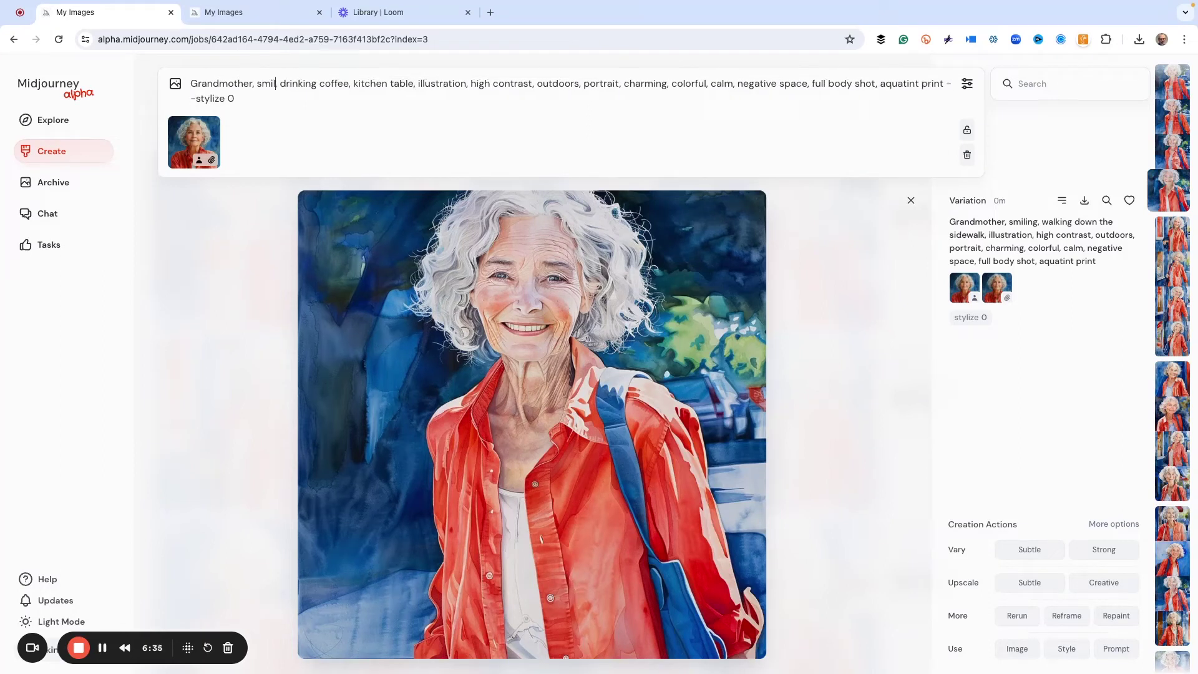
{"action": "type", "text": "gesturin"}
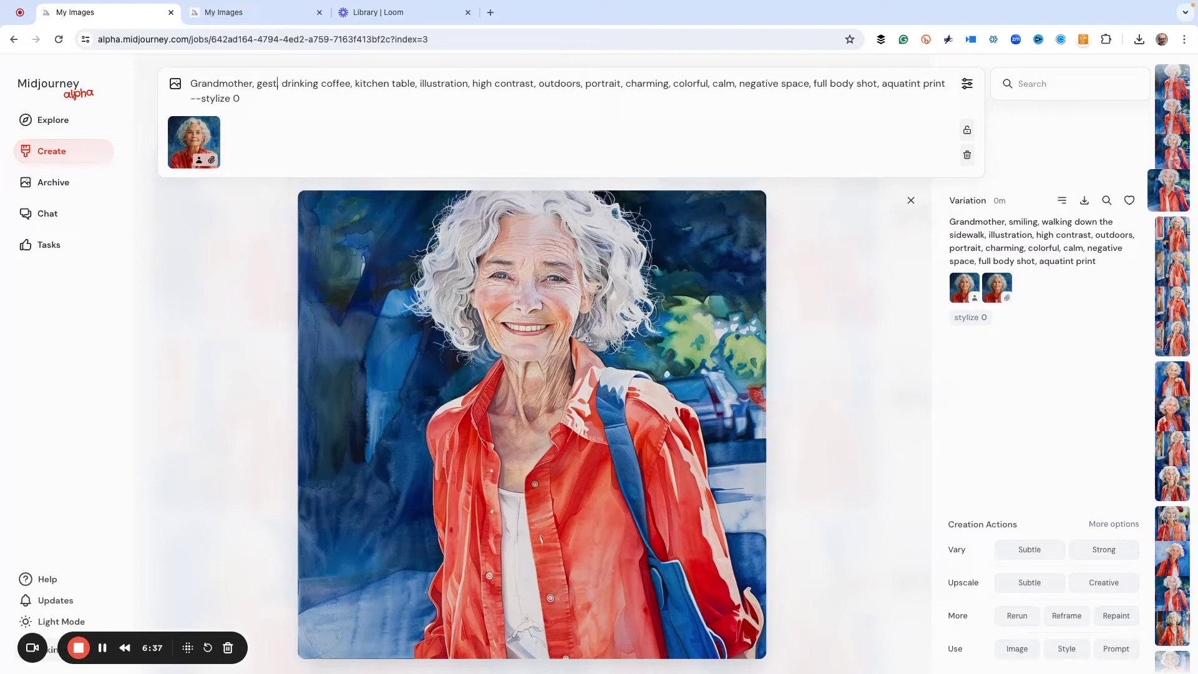
{"action": "type", "text": "g,"}
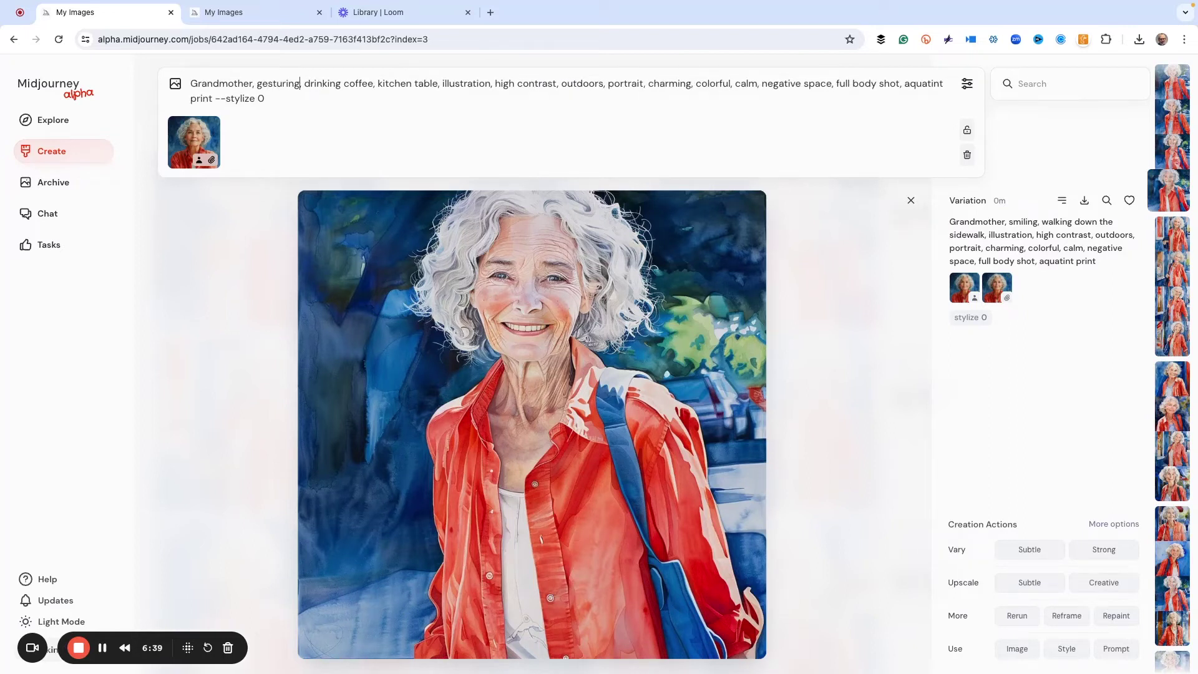
Replace "outdoors" with "indoors" in the kitchen table prompt
{"action": "left_click", "coordinate": [575, 84]}
{"action": "key", "text": "BackSpace"}
{"action": "key", "text": "BackSpace"}
{"action": "key", "text": "BackSpace"}
{"action": "type", "text": "in"}
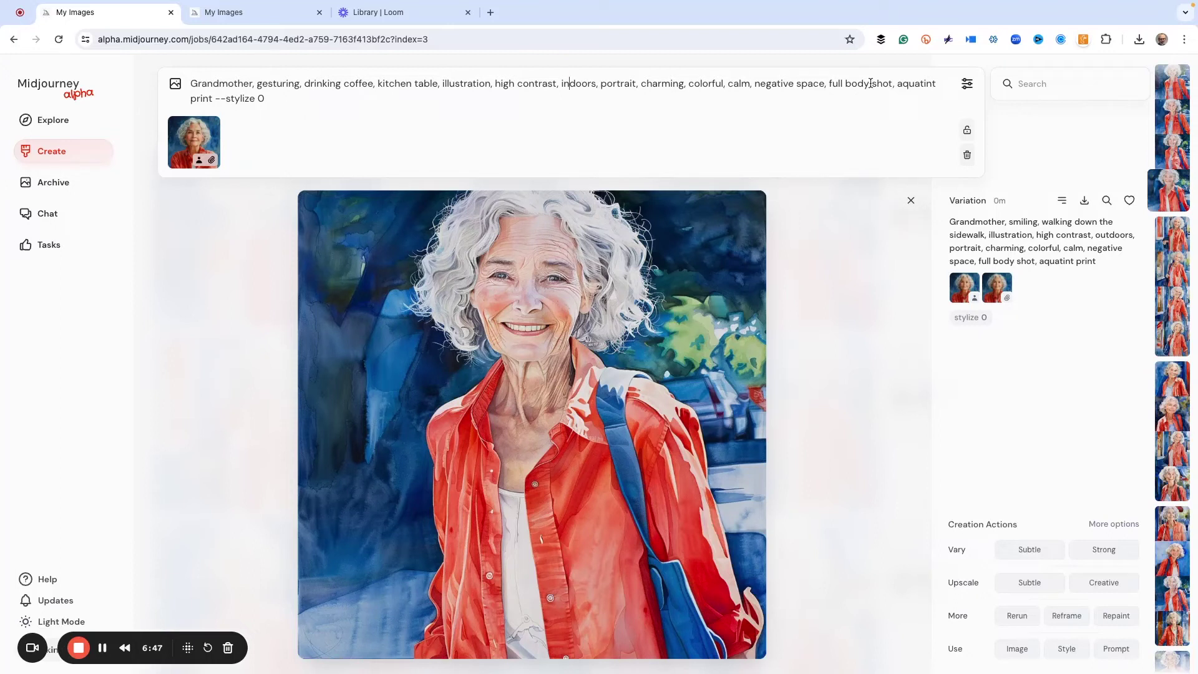
Replace "full body shot" with "portrait" in the prompt and generate four image sets from it
{"action": "left_click_drag", "start_coordinate": [891, 82], "coordinate": [828, 83]}
{"action": "type", "text": "porta"}
{"action": "key", "text": "BackSpace"}
{"action": "type", "text": "rait"}
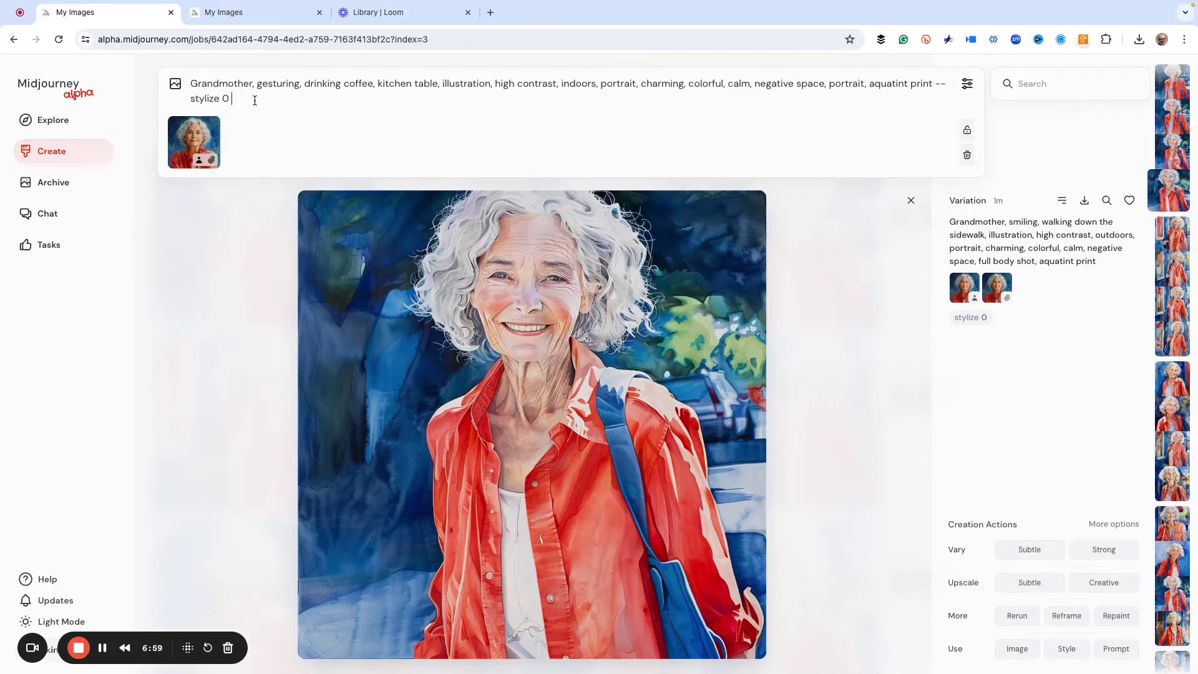
{"action": "type", "text": "--"}
{"action": "key", "text": "Return"}
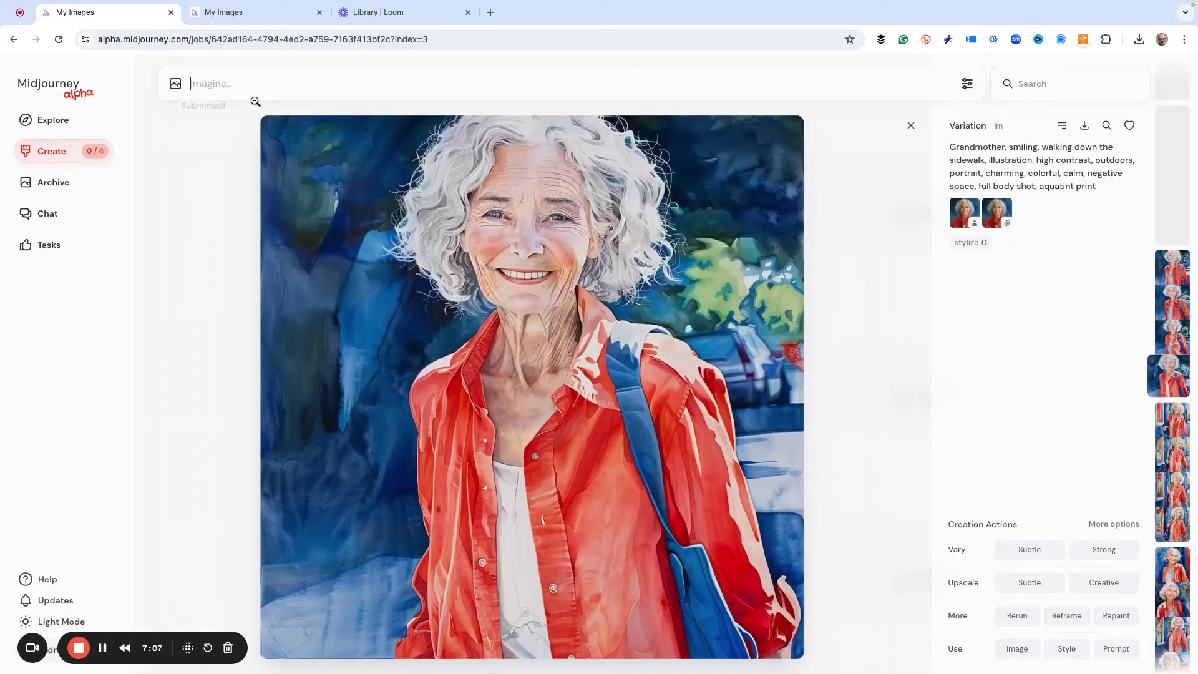
Return to the image feed and compare the new coffee-drinking kitchen sets with the original portrait
{"action": "left_click", "coordinate": [849, 208]}
{"action": "scroll", "coordinate": [568, 365], "scroll_direction": "down", "scroll_amount": 3}
{"action": "scroll", "coordinate": [544, 369], "scroll_direction": "down", "scroll_amount": 2}
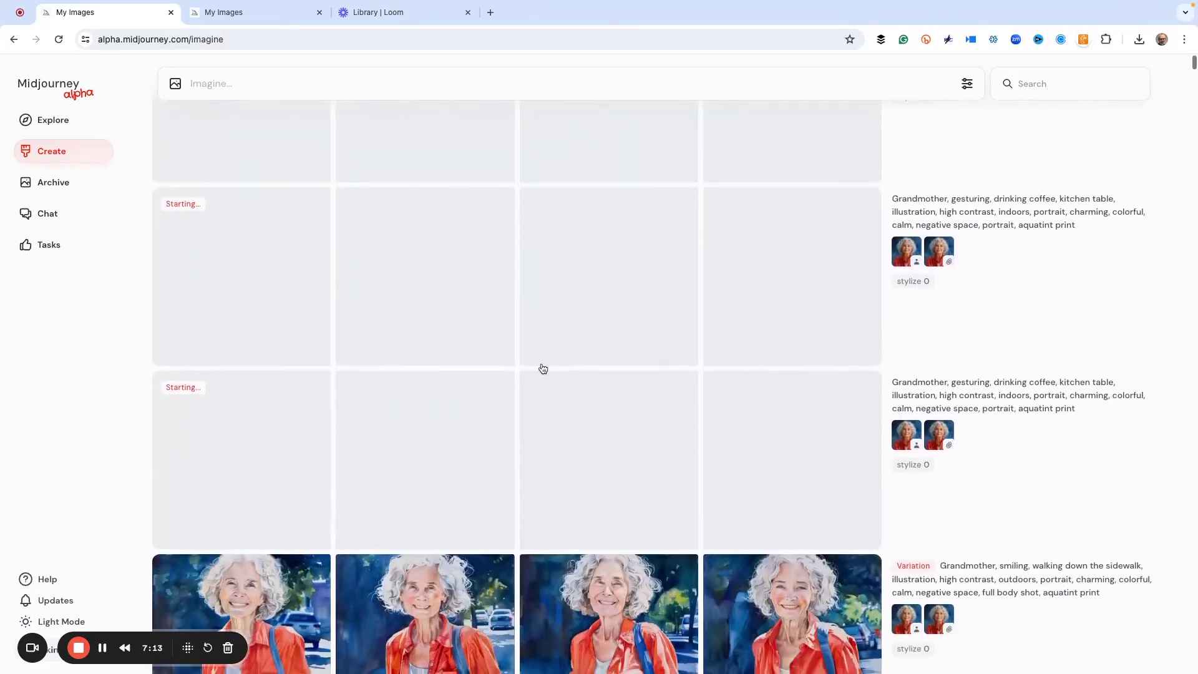
{"action": "scroll", "coordinate": [544, 369], "scroll_direction": "up", "scroll_amount": 1}
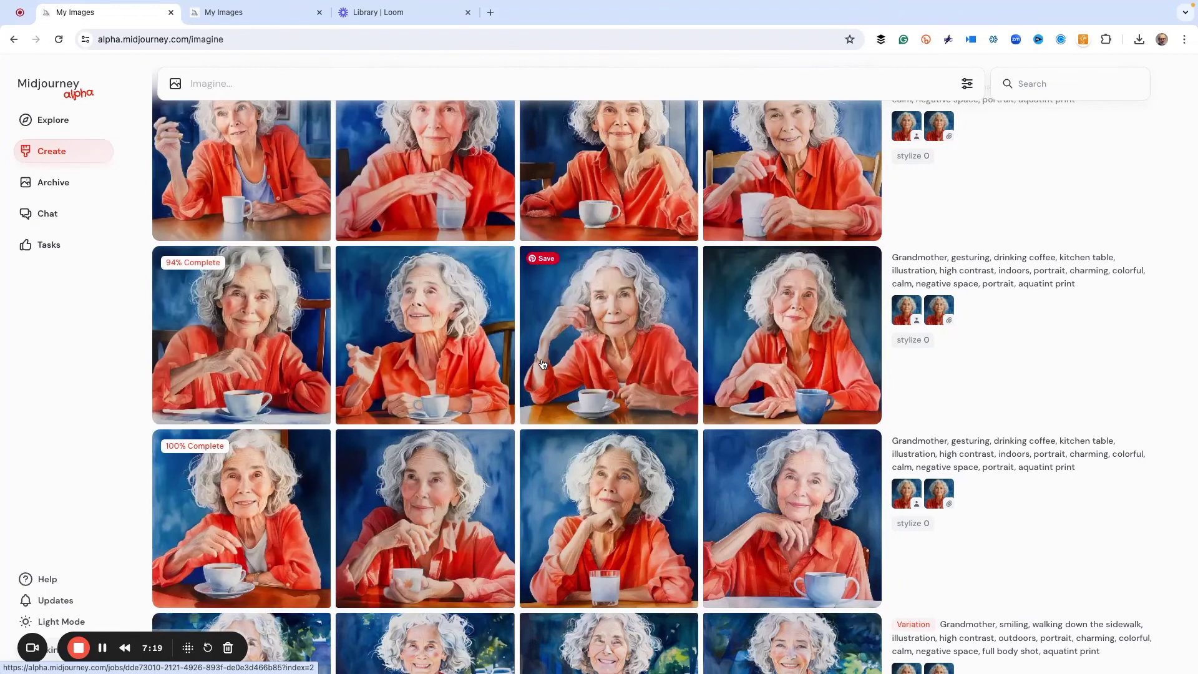
{"action": "mouse_move", "coordinate": [363, 417]}
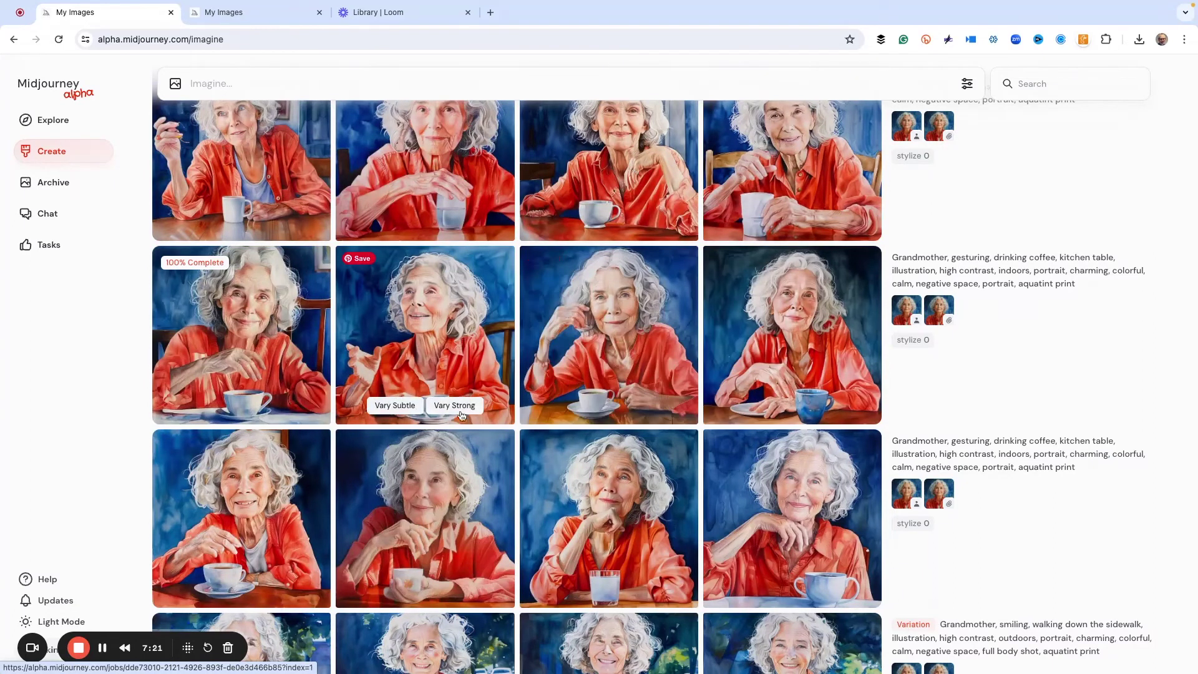
{"action": "scroll", "coordinate": [390, 365], "scroll_direction": "up", "scroll_amount": 2}
{"action": "scroll", "coordinate": [390, 365], "scroll_direction": "up", "scroll_amount": 3}
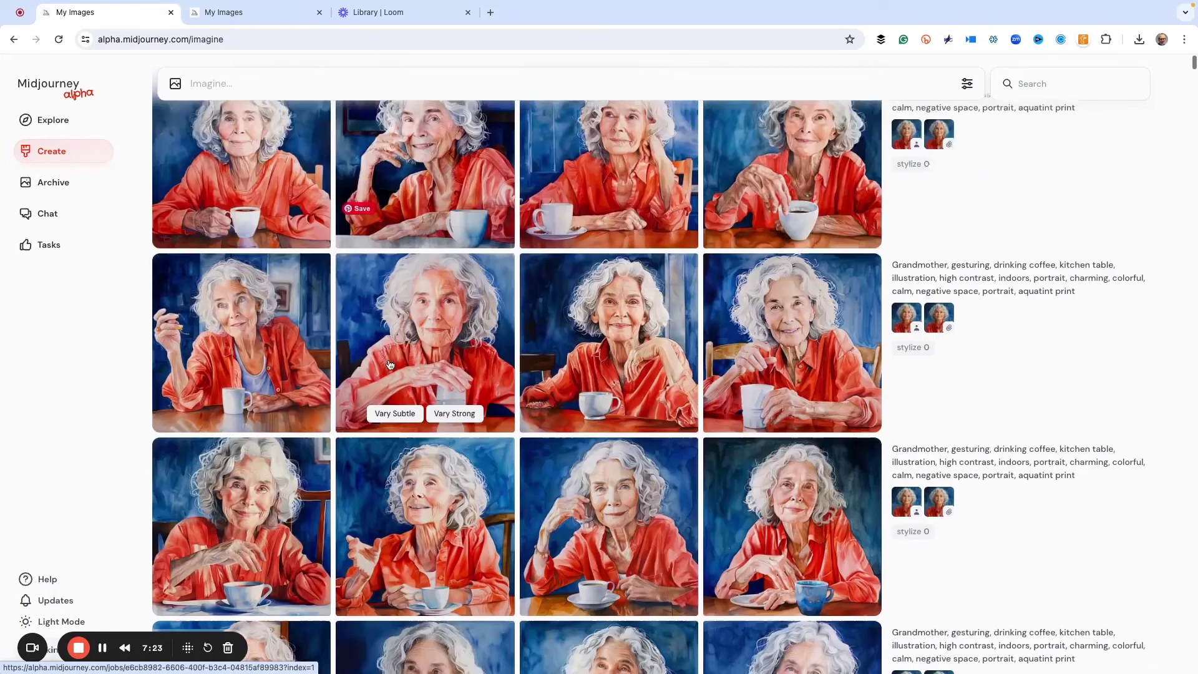
{"action": "scroll", "coordinate": [390, 365], "scroll_direction": "down", "scroll_amount": 5}
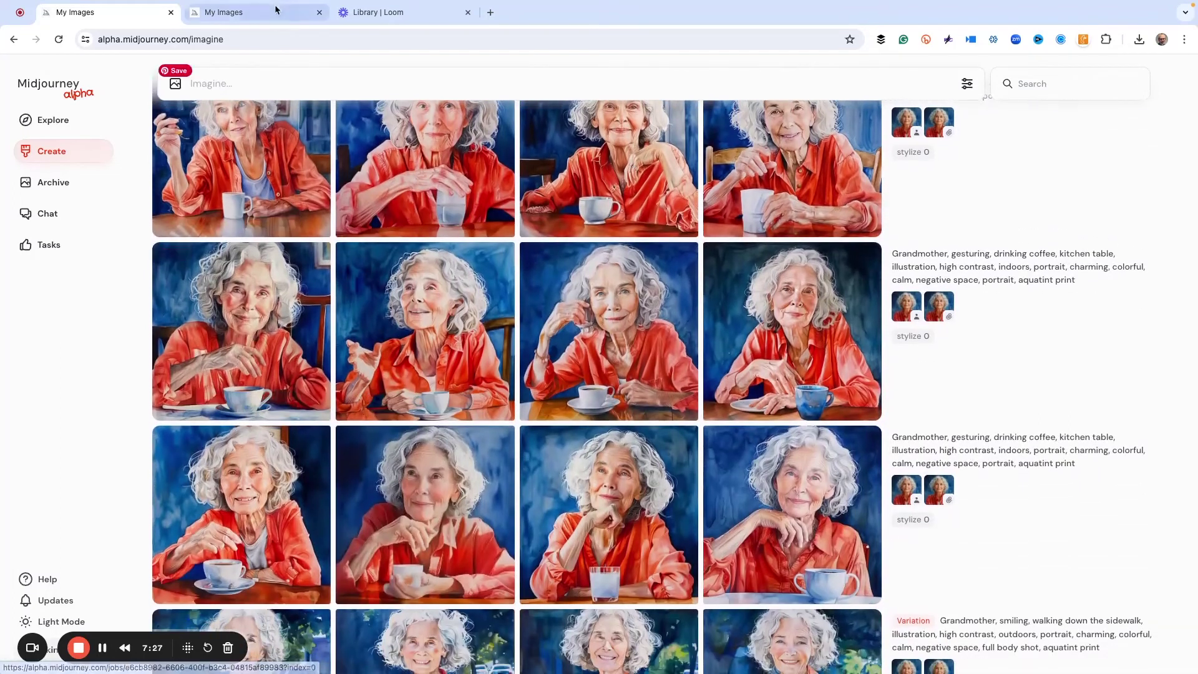
{"action": "left_click", "coordinate": [255, 15]}
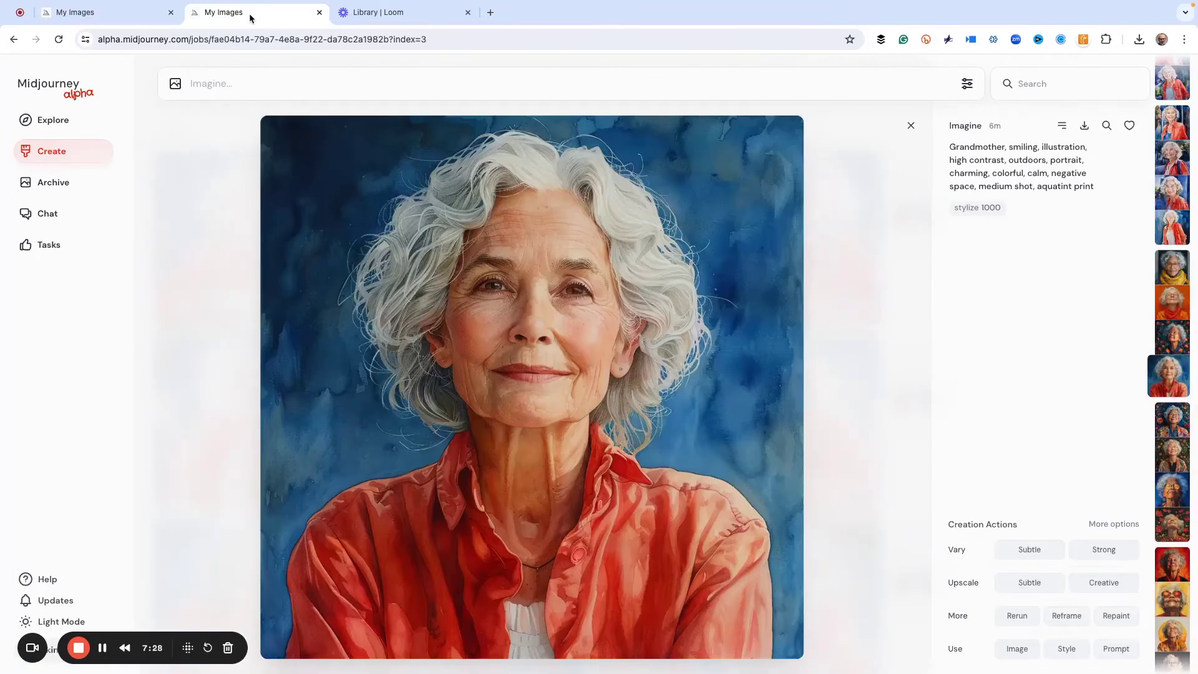
{"action": "left_click", "coordinate": [129, 12]}
Review the kitchen images enlarged and create subtle variations of the one with a hand above the cup and the upward-looking, gesturing one
{"action": "left_click", "coordinate": [219, 289]}
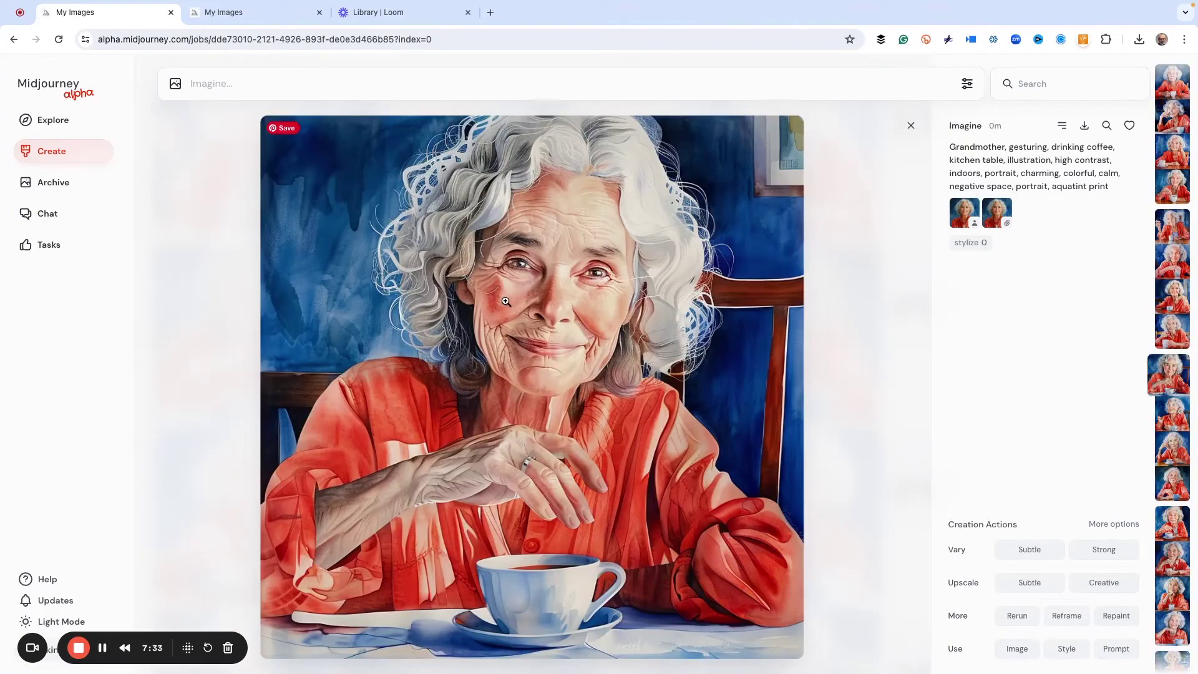
{"action": "scroll", "coordinate": [520, 308], "scroll_direction": "down", "scroll_amount": 2}
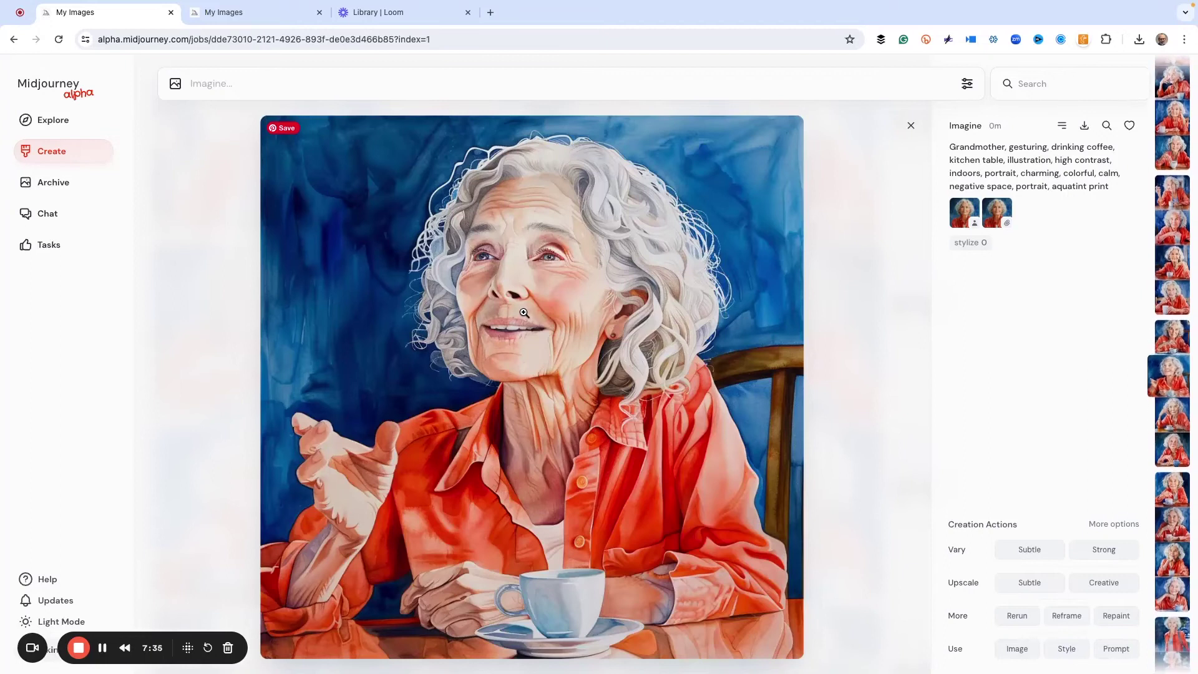
{"action": "scroll", "coordinate": [524, 312], "scroll_direction": "down", "scroll_amount": 3}
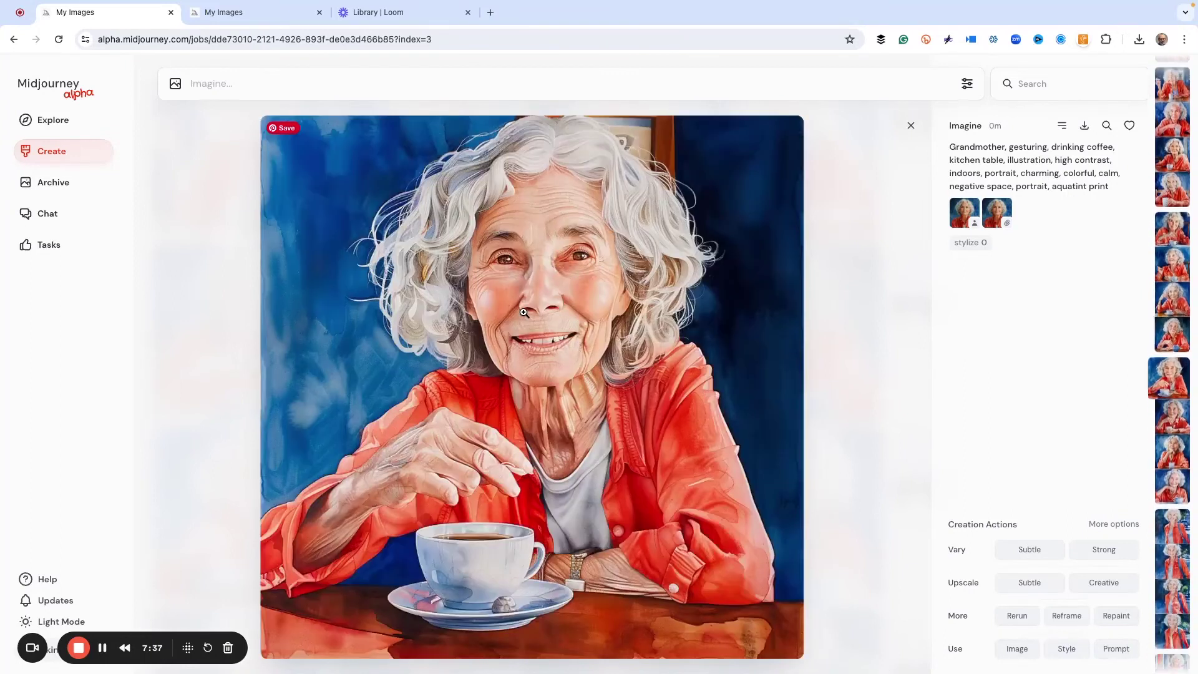
{"action": "scroll", "coordinate": [524, 312], "scroll_direction": "down", "scroll_amount": 1}
{"action": "scroll", "coordinate": [524, 312], "scroll_direction": "down", "scroll_amount": 4}
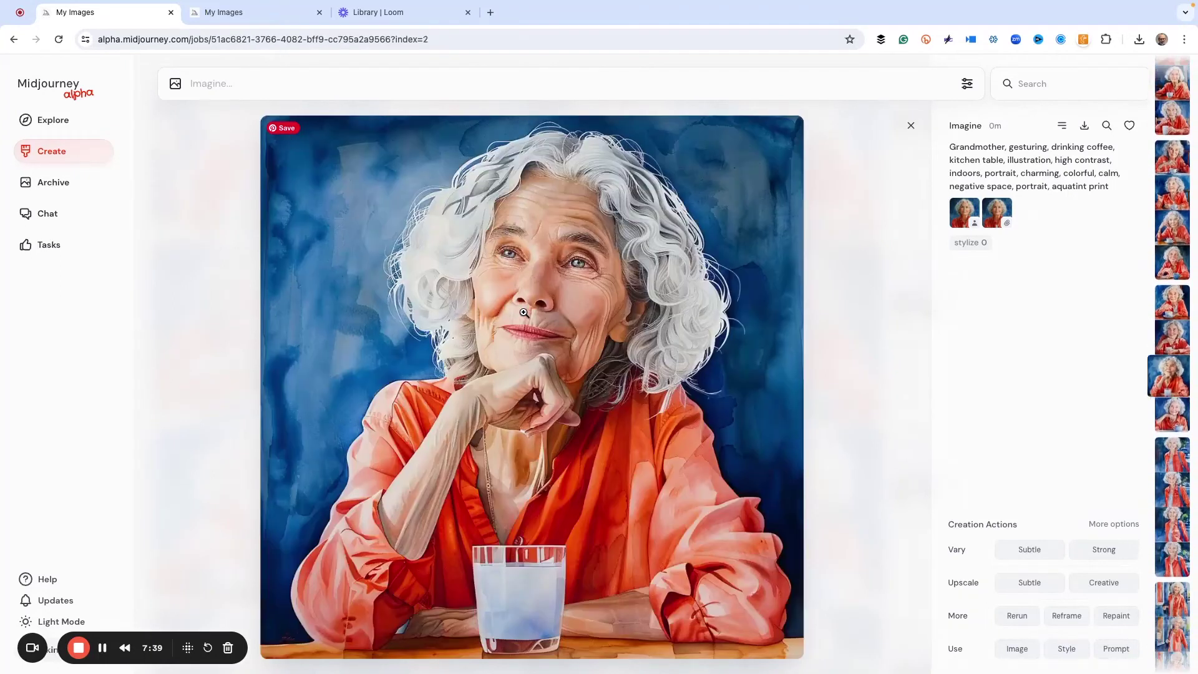
{"action": "scroll", "coordinate": [524, 312], "scroll_direction": "up", "scroll_amount": 2}
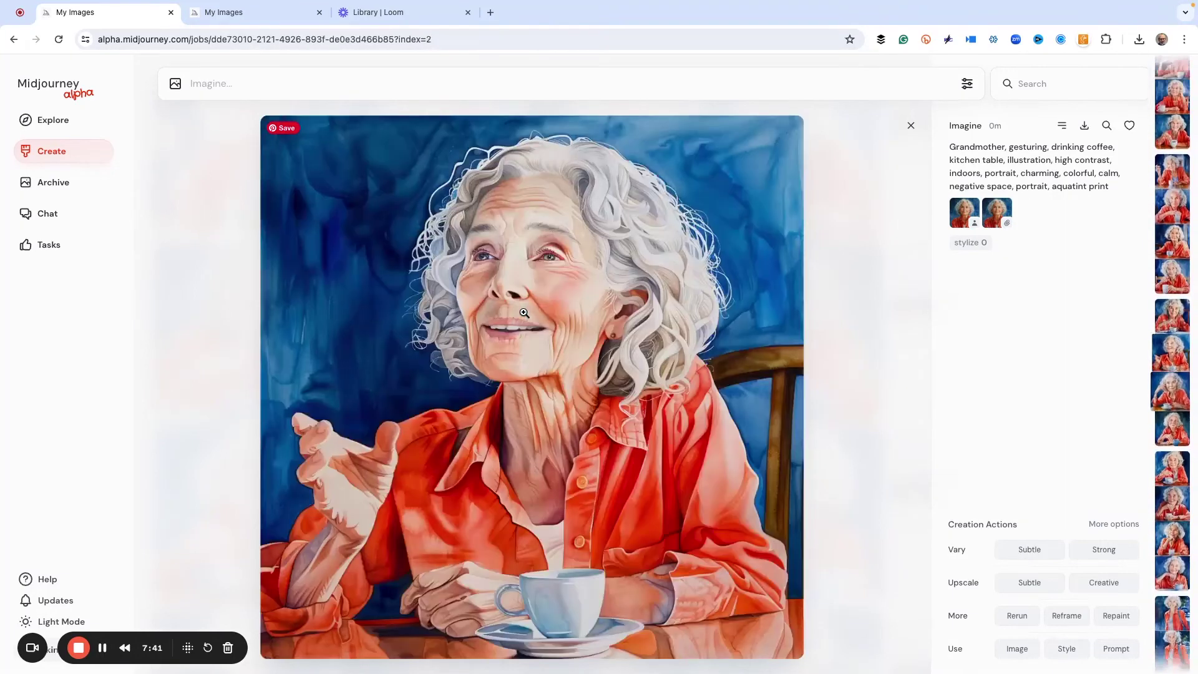
{"action": "scroll", "coordinate": [524, 312], "scroll_direction": "up", "scroll_amount": 1}
{"action": "left_click", "coordinate": [1022, 551]}
{"action": "scroll", "coordinate": [679, 432], "scroll_direction": "down", "scroll_amount": 1}
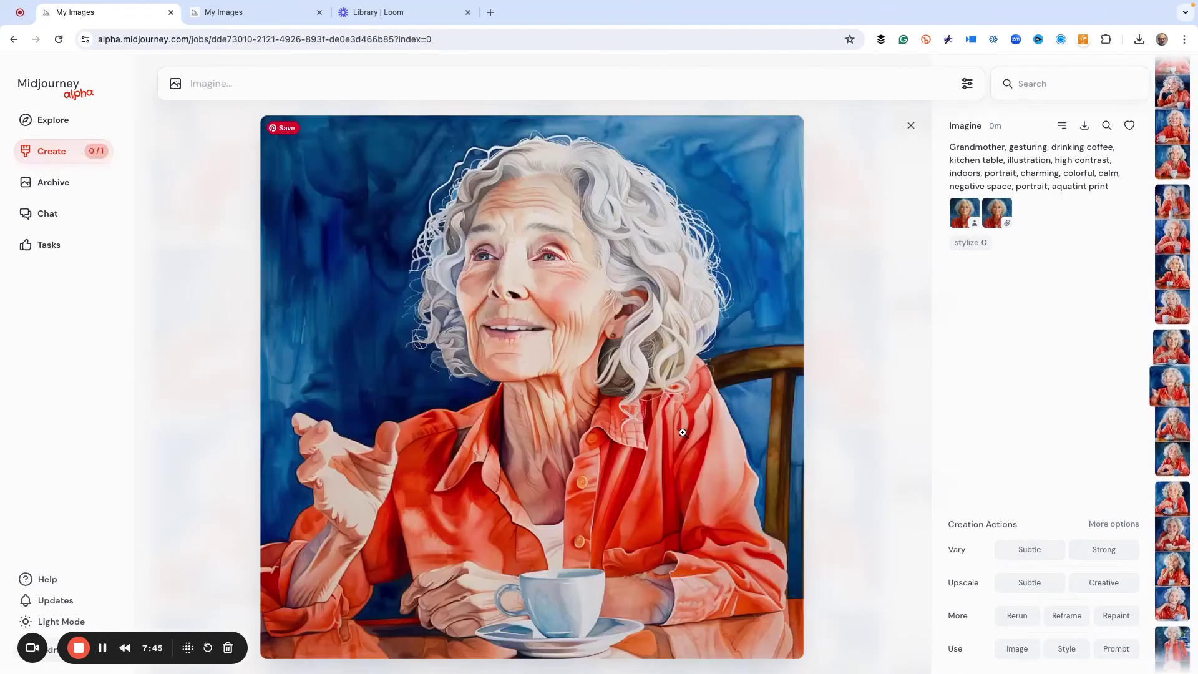
{"action": "left_click", "coordinate": [1036, 550]}
Create subtle variations of the raised-hand image with the white mug and of one image from the newest set, and return to the feed
{"action": "scroll", "coordinate": [620, 450], "scroll_direction": "up", "scroll_amount": 3}
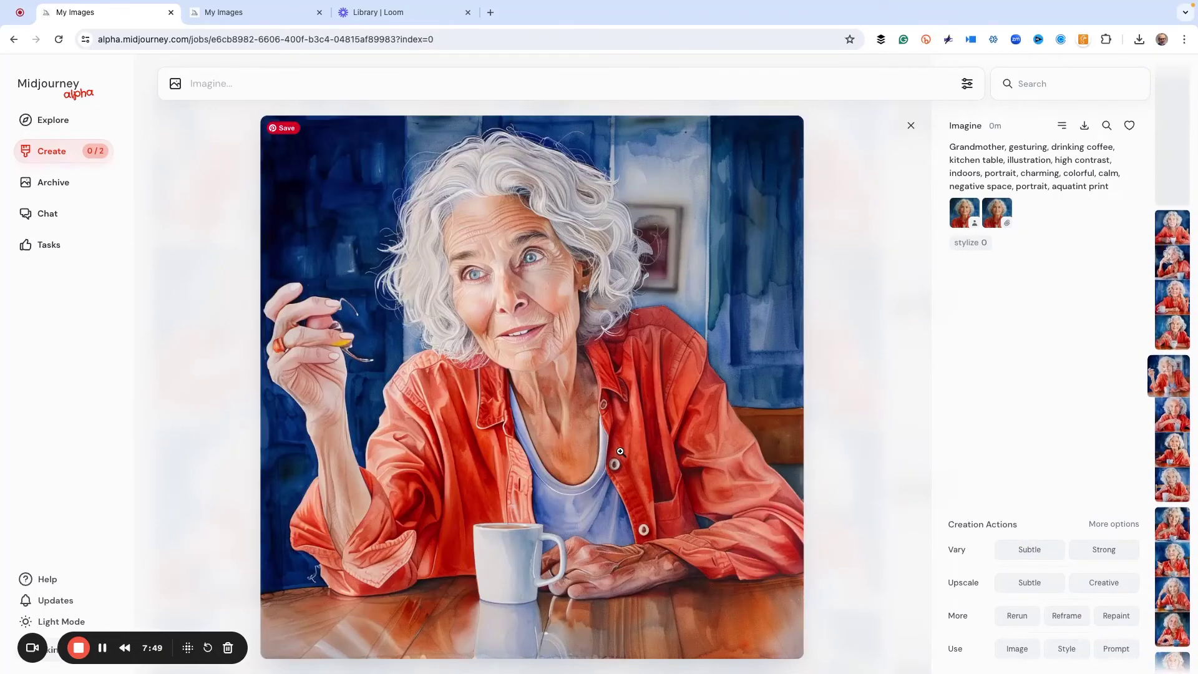
{"action": "left_click", "coordinate": [1017, 549]}
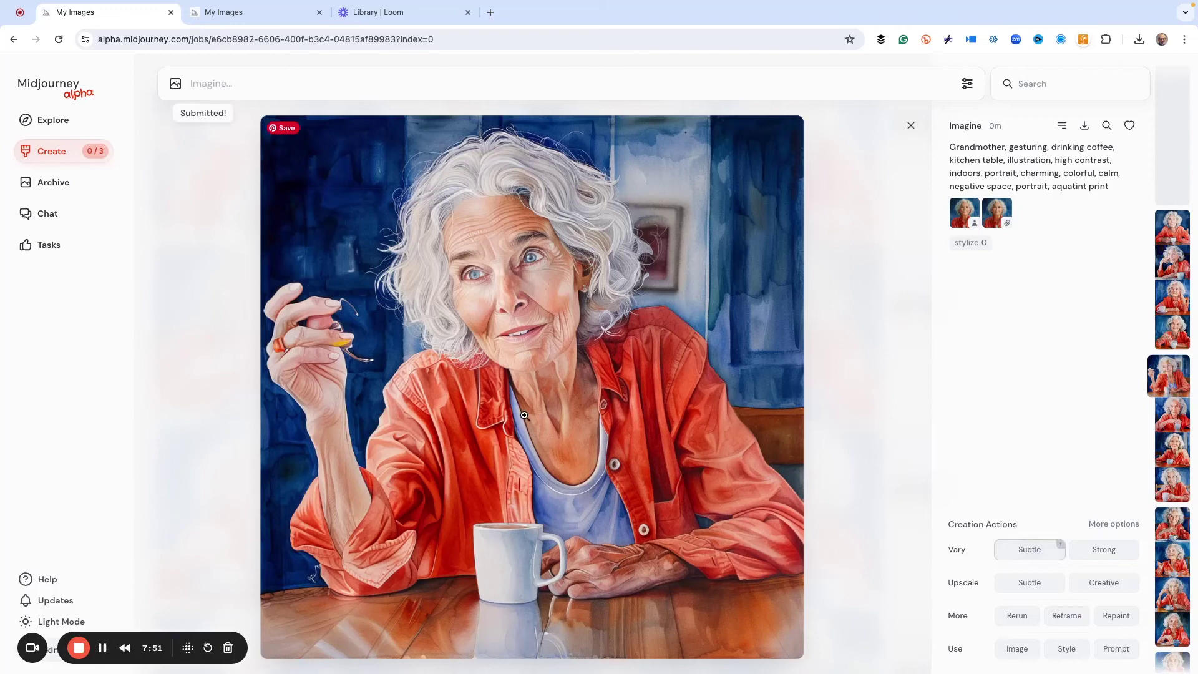
{"action": "scroll", "coordinate": [524, 415], "scroll_direction": "up", "scroll_amount": 2}
{"action": "left_click", "coordinate": [1011, 552]}
{"action": "left_click", "coordinate": [864, 397]}
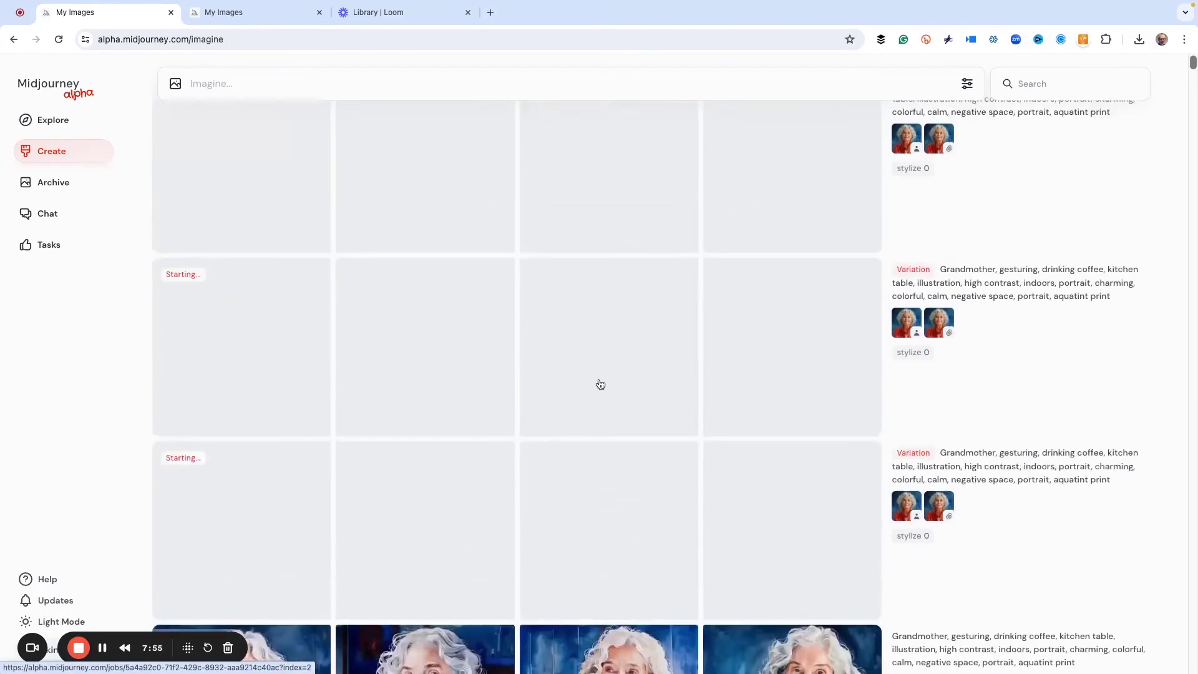
Look over the new kitchen variation sets and enlarge the third image of the set with the raised hand and blue undershirt
{"action": "scroll", "coordinate": [597, 383], "scroll_direction": "up", "scroll_amount": 2}
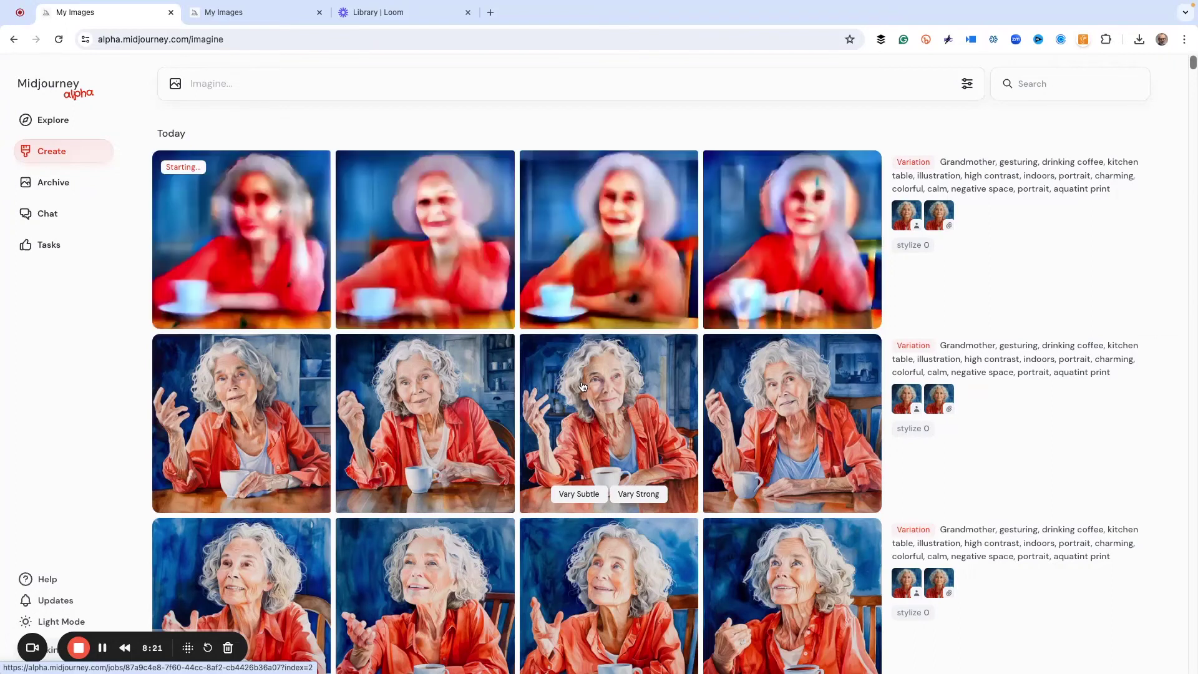
{"action": "scroll", "coordinate": [584, 385], "scroll_direction": "down", "scroll_amount": 4}
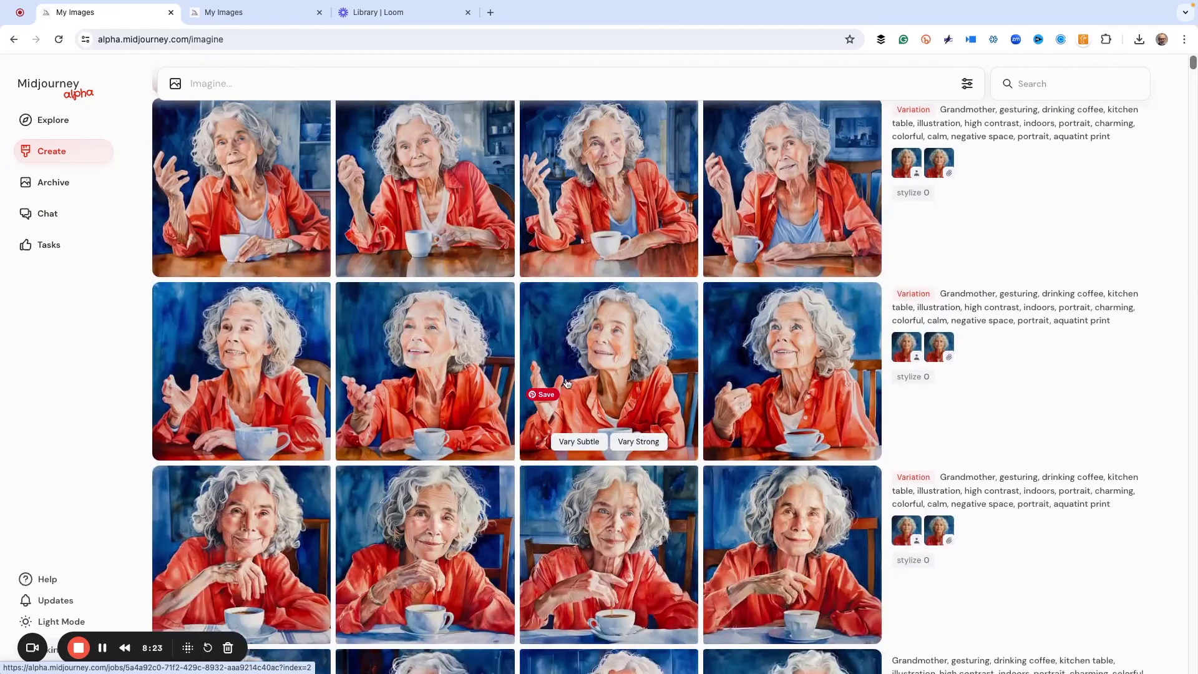
{"action": "scroll", "coordinate": [565, 384], "scroll_direction": "up", "scroll_amount": 4}
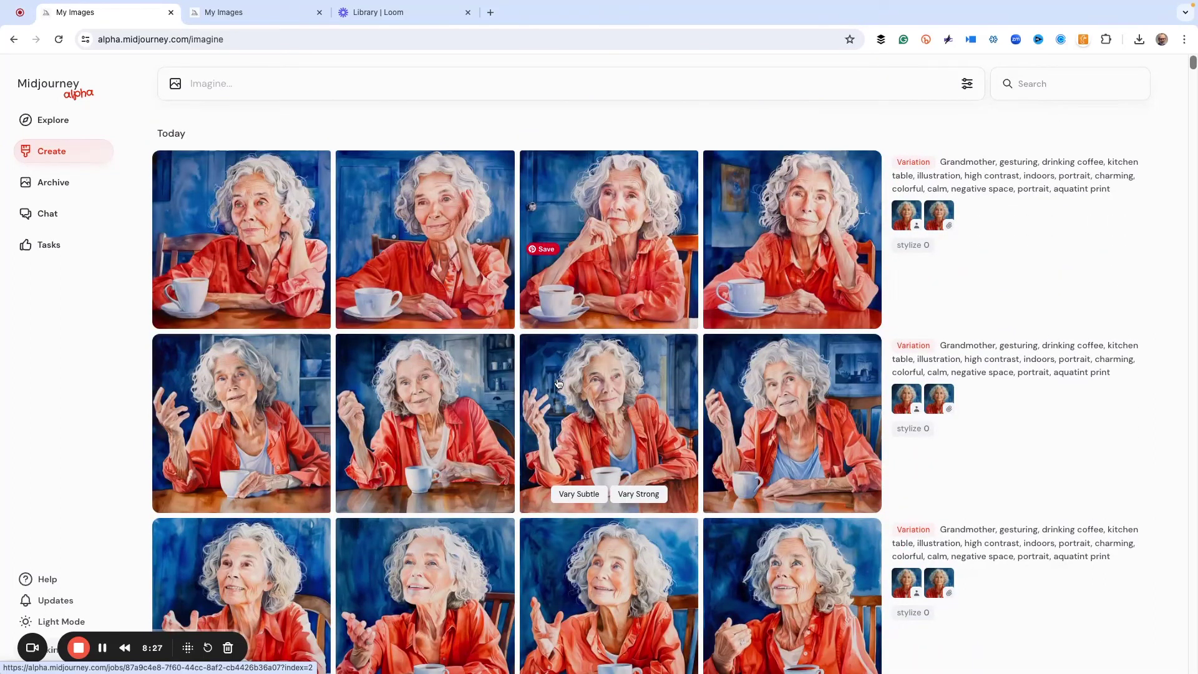
{"action": "left_click", "coordinate": [627, 392]}
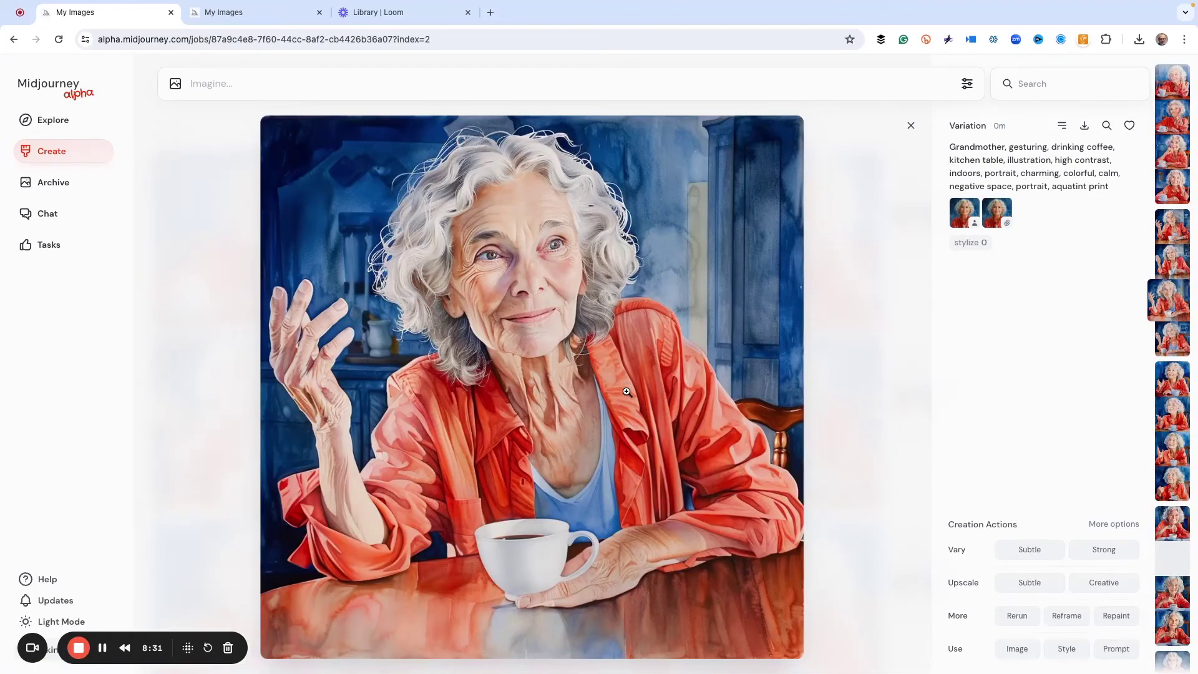